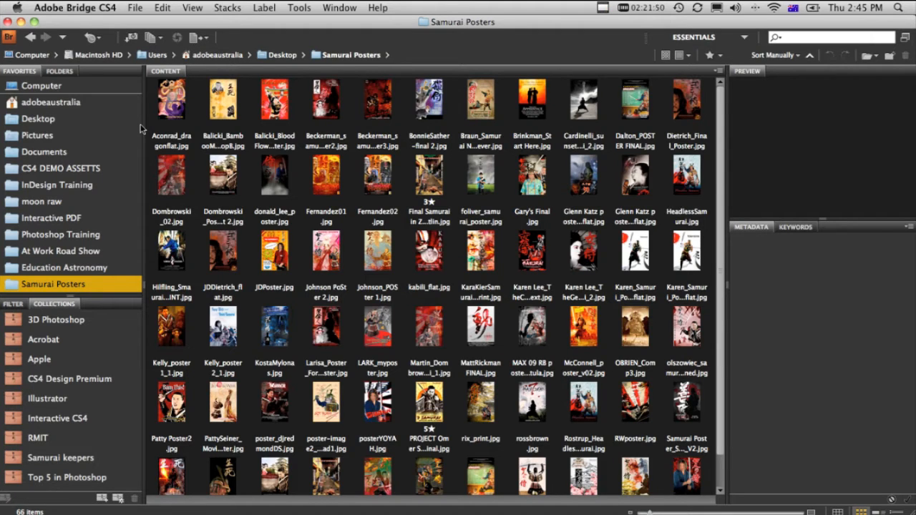
Step: Select the donald_lee_poster.jpg poster in the Samurai Posters folder
{"action": "left_click", "coordinate": [228, 107]}
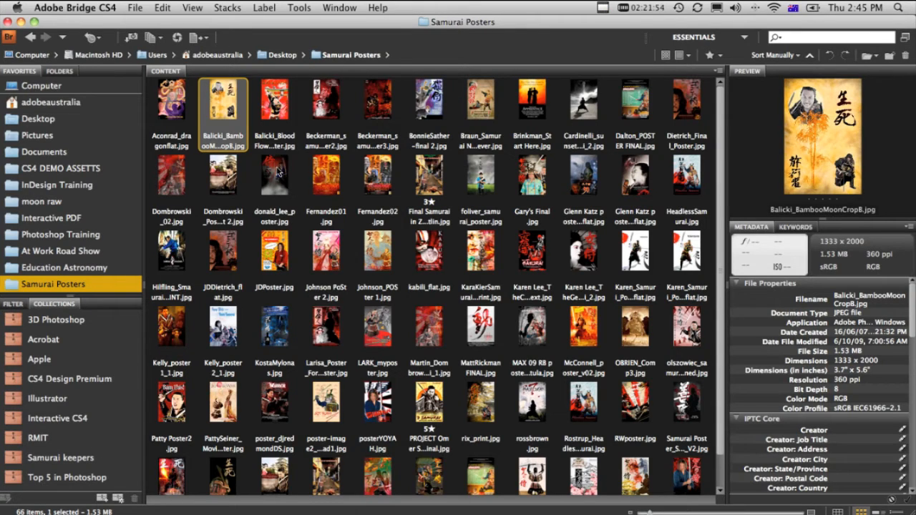
{"action": "left_click", "coordinate": [278, 173]}
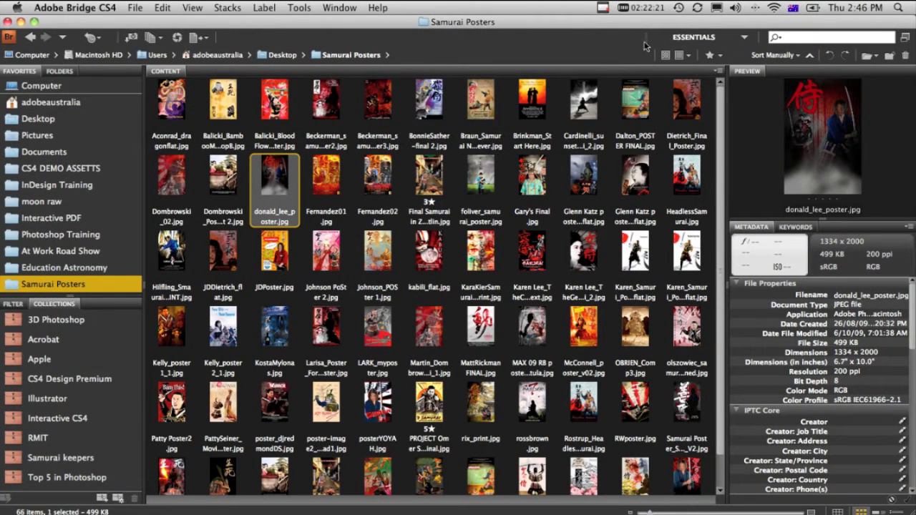
Step: Reveal the full workspace switcher and change Bridge to the Output workspace
{"action": "left_click_drag", "start_coordinate": [645, 45], "coordinate": [287, 45]}
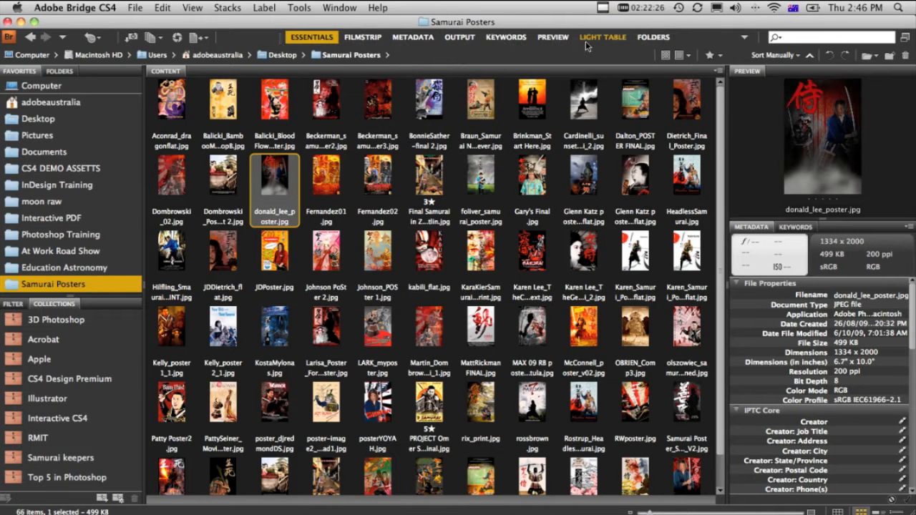
{"action": "left_click", "coordinate": [745, 39]}
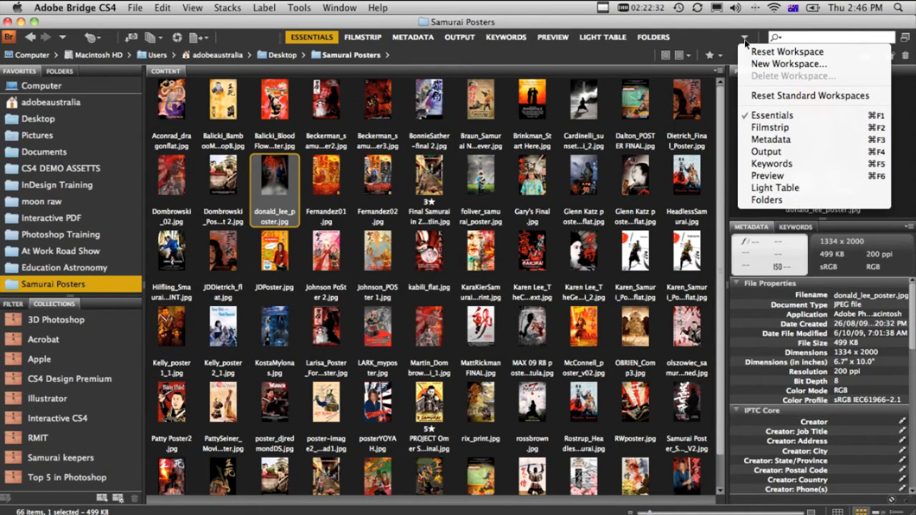
{"action": "left_click", "coordinate": [737, 35]}
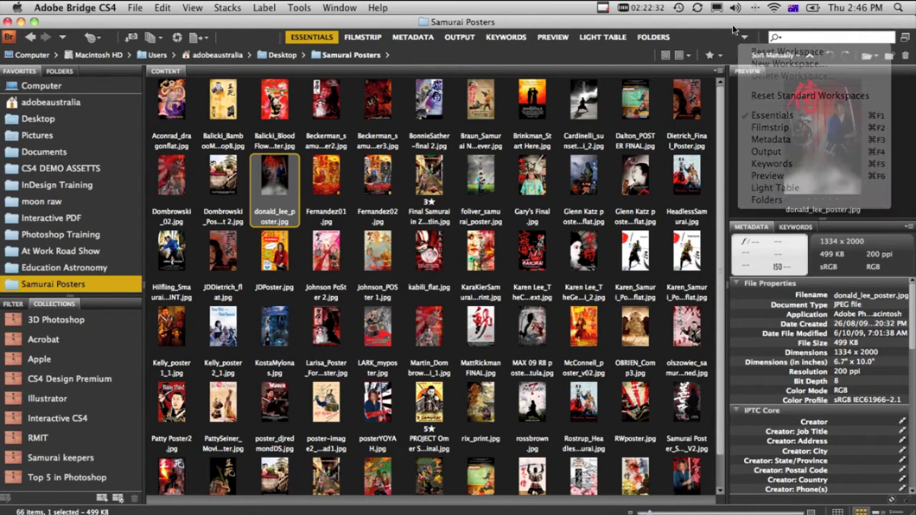
{"action": "left_click", "coordinate": [461, 38]}
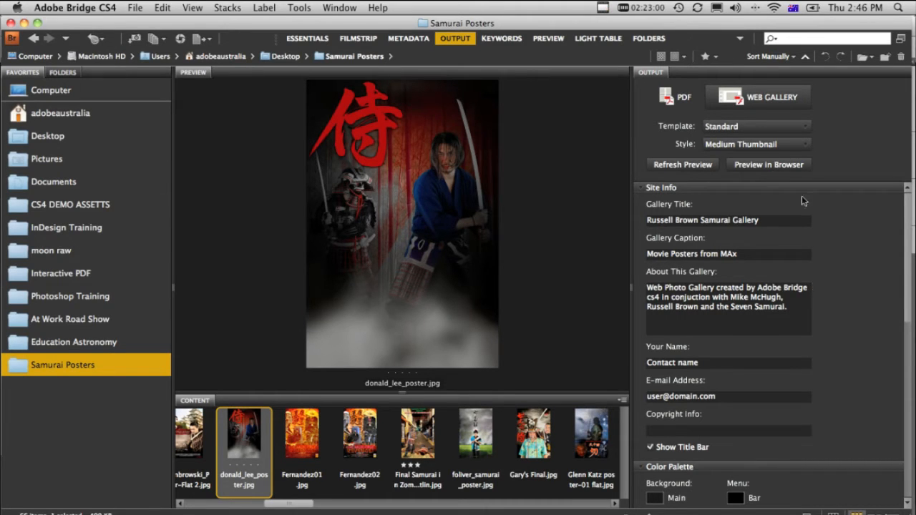
Step: Keep the Standard gallery template and review the gallery title and description fields
{"action": "left_click", "coordinate": [748, 126]}
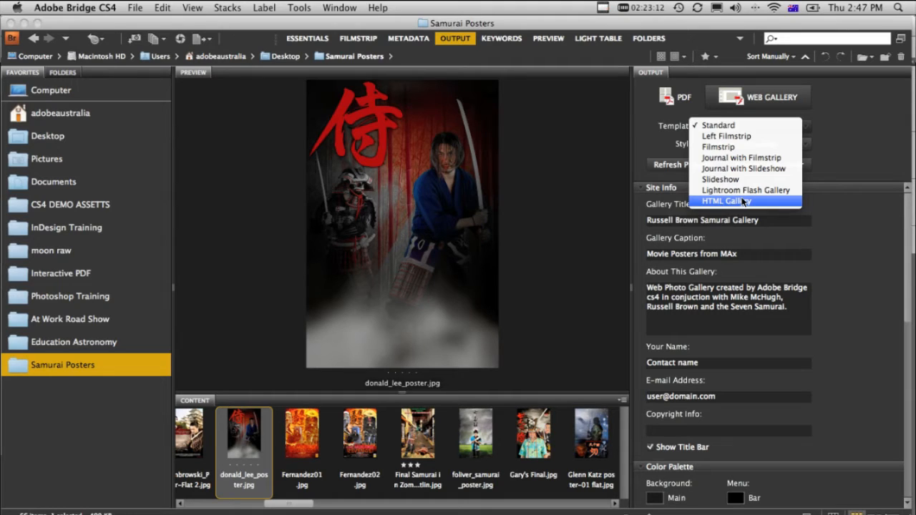
{"action": "left_click", "coordinate": [740, 126]}
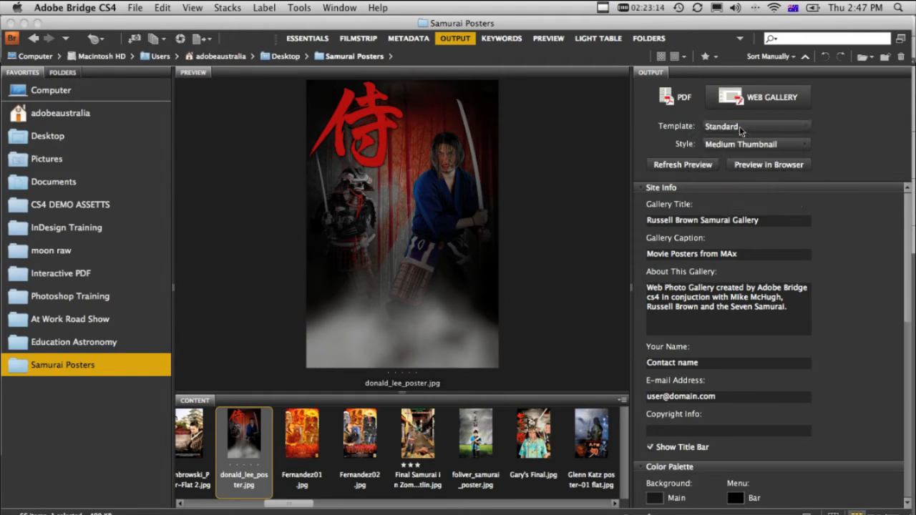
{"action": "left_click_drag", "start_coordinate": [647, 220], "coordinate": [698, 220]}
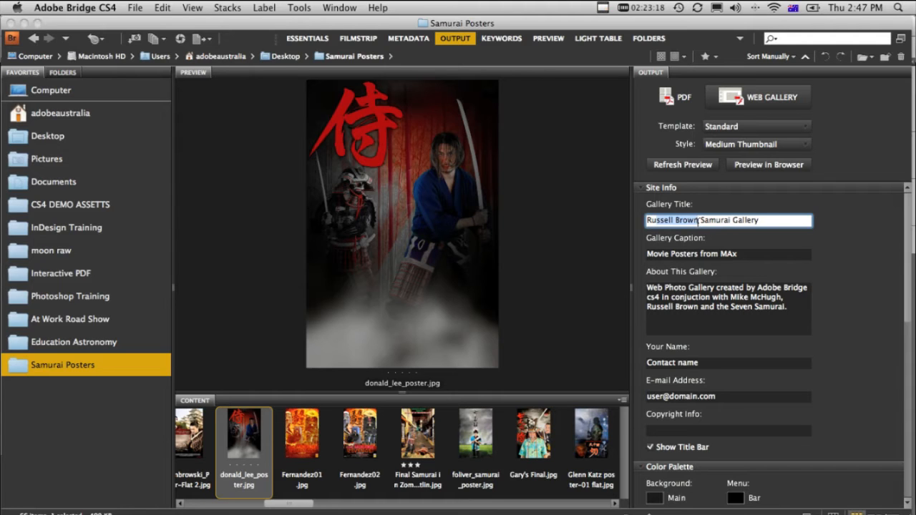
{"action": "left_click", "coordinate": [673, 294]}
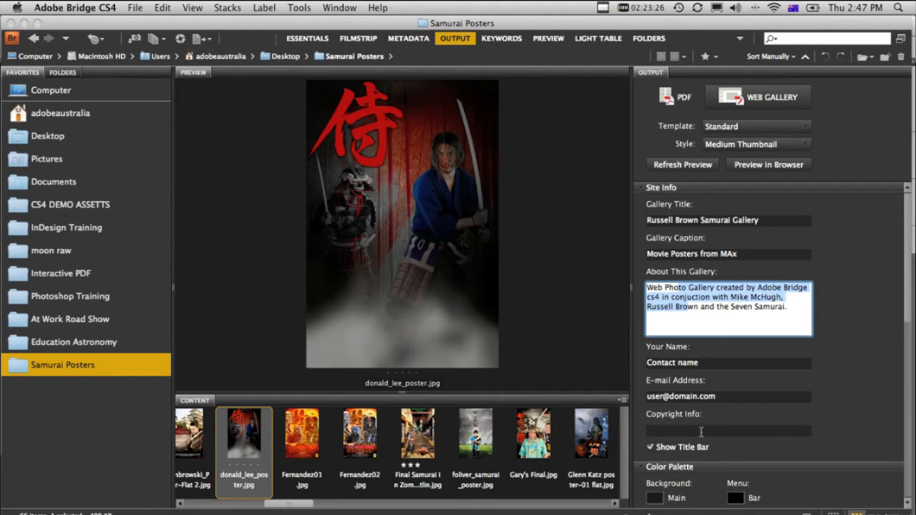
{"action": "left_click_drag", "start_coordinate": [908, 236], "coordinate": [908, 358]}
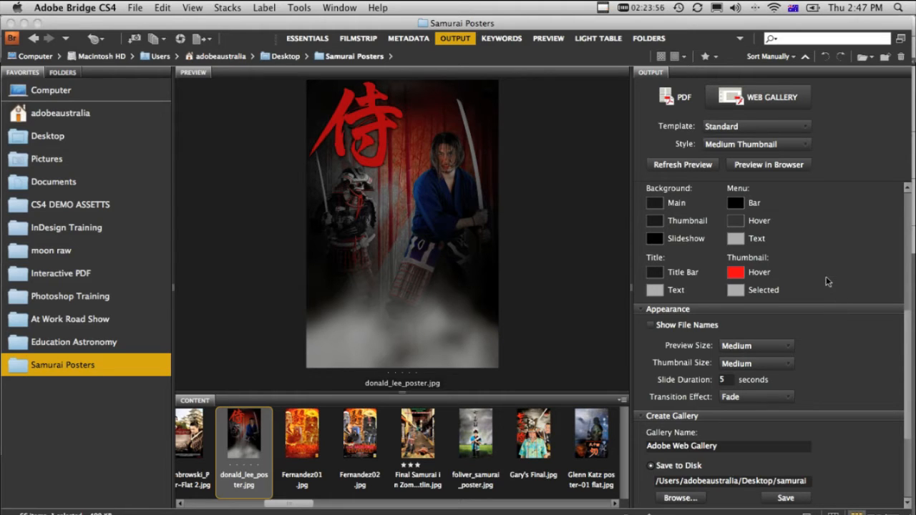
Step: Choose Iris as the gallery's slide transition effect
{"action": "left_click", "coordinate": [786, 397]}
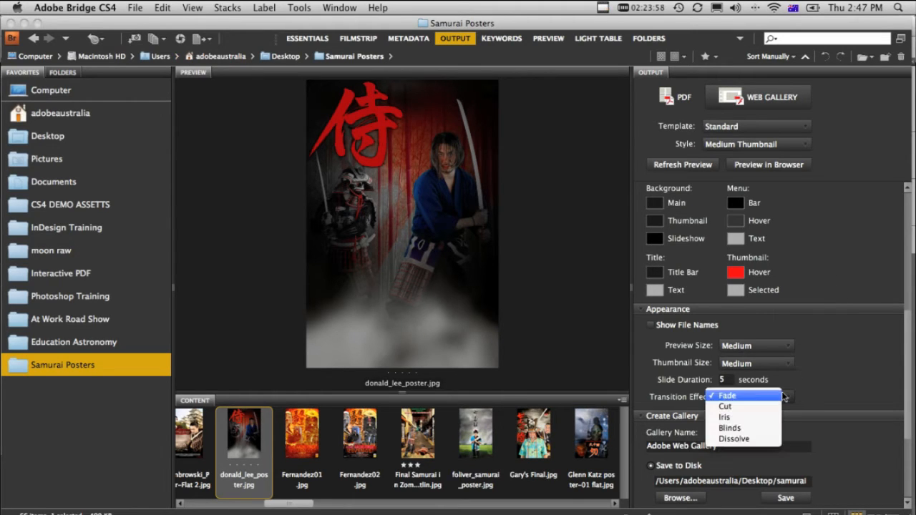
{"action": "left_click", "coordinate": [725, 417]}
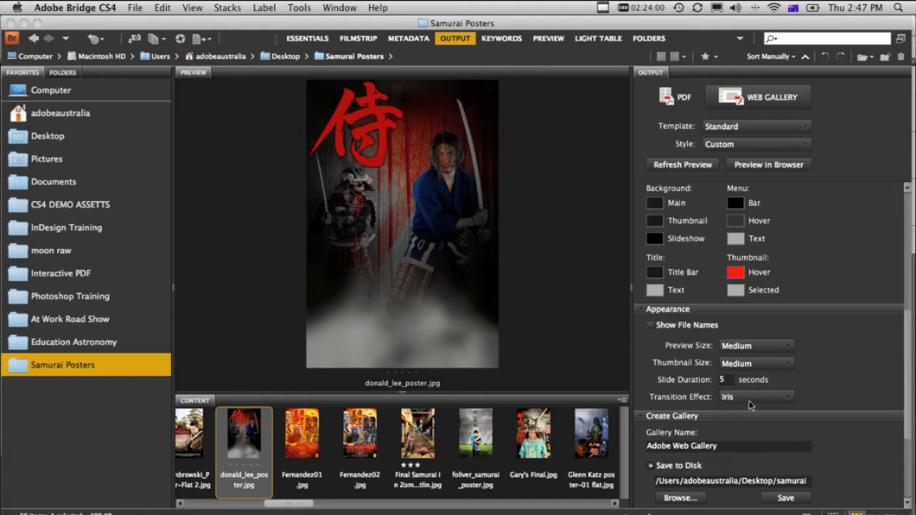
{"action": "left_click_drag", "start_coordinate": [909, 328], "coordinate": [906, 375]}
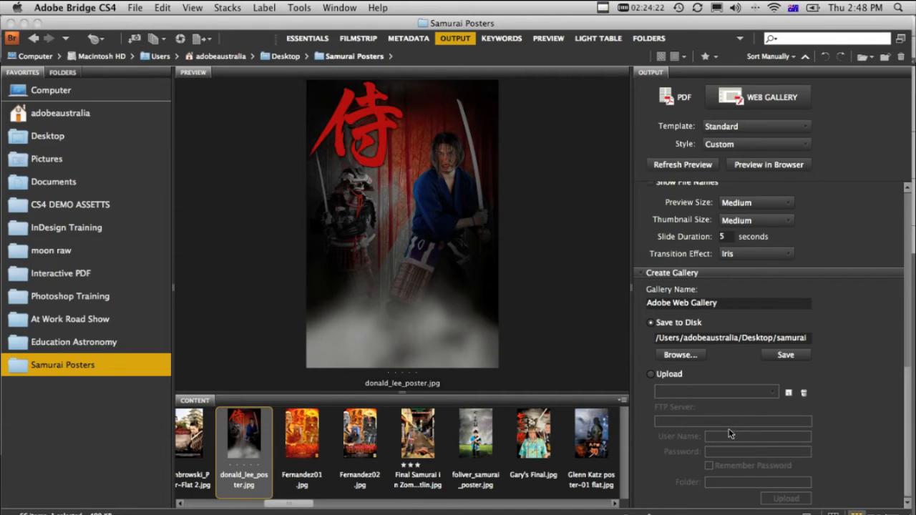
{"action": "left_click_drag", "start_coordinate": [908, 398], "coordinate": [908, 193]}
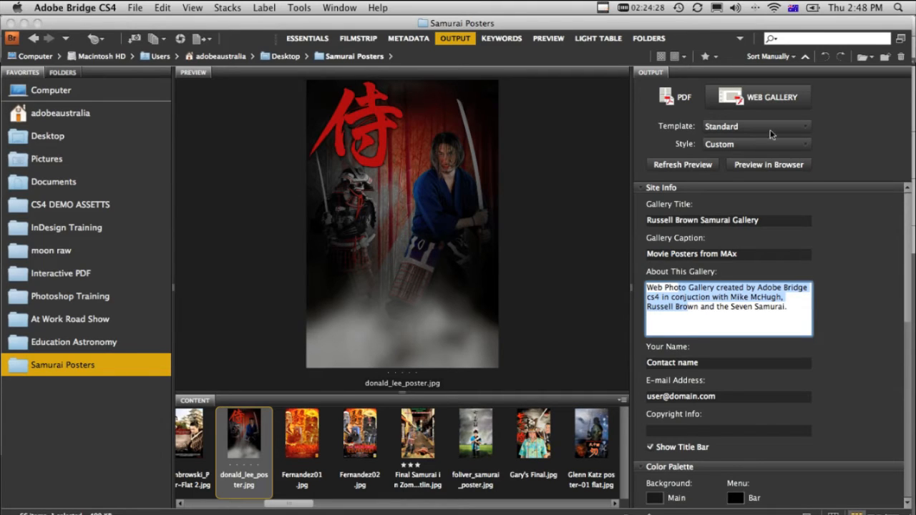
Step: Preview the web gallery in the browser
{"action": "left_click", "coordinate": [769, 166]}
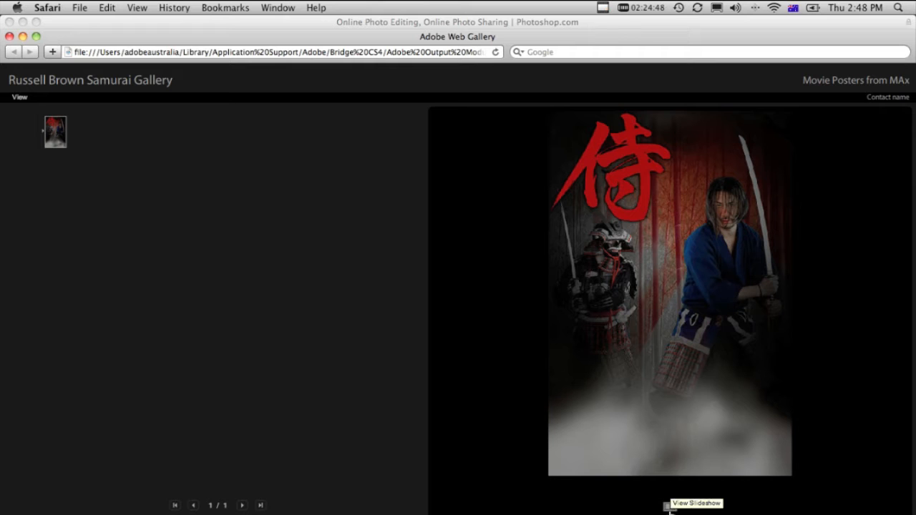
Step: Close the local preview and switch to the online samurai poster gallery tab
{"action": "left_click", "coordinate": [11, 36]}
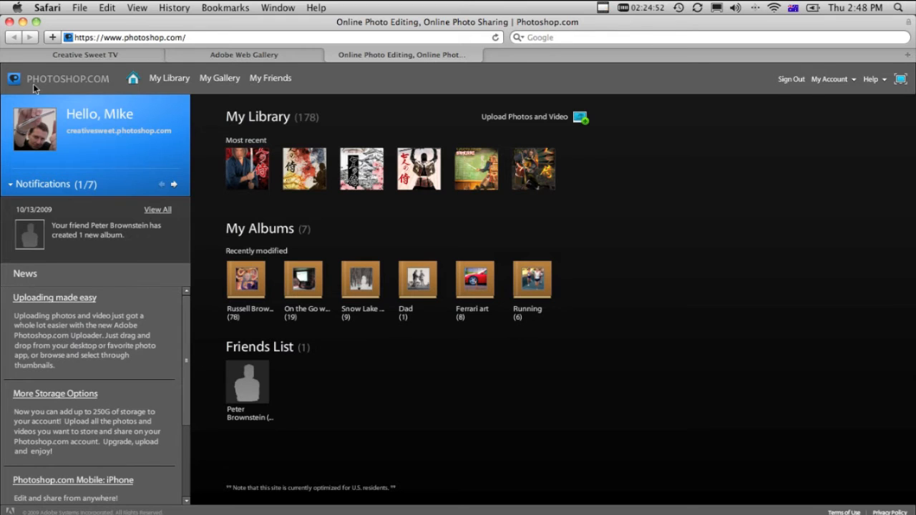
{"action": "left_click", "coordinate": [119, 56]}
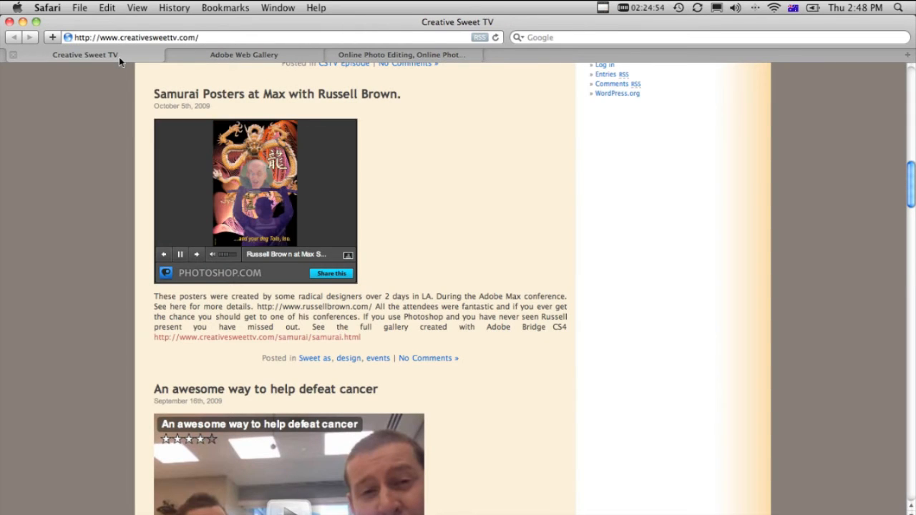
{"action": "left_click", "coordinate": [218, 56]}
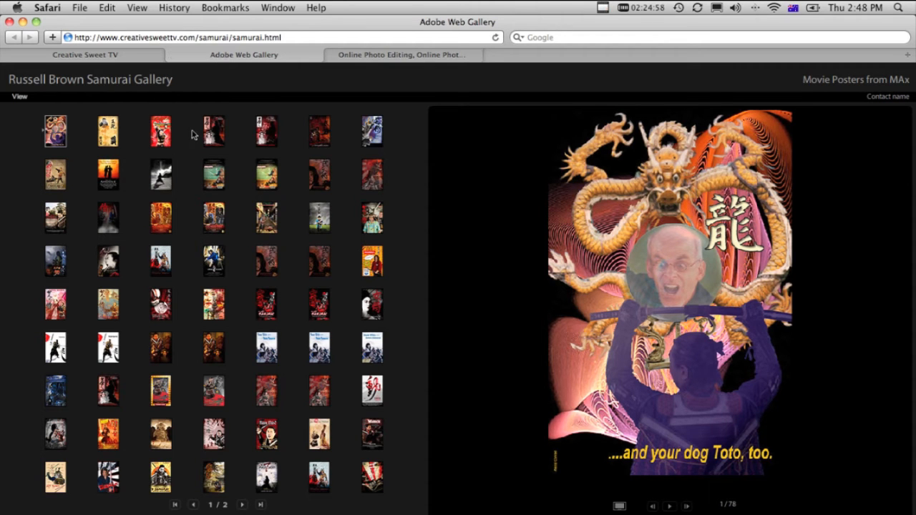
Step: View the Godzilla Samurai, Lady Samurai and Kabuki posters, play the slideshow, then return to the Creative Sweet TV blog
{"action": "left_click", "coordinate": [271, 261]}
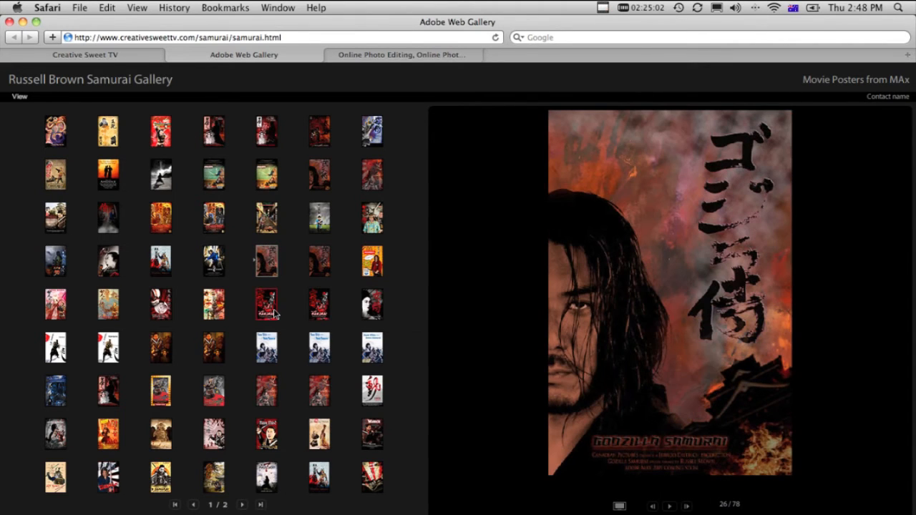
{"action": "left_click", "coordinate": [266, 308]}
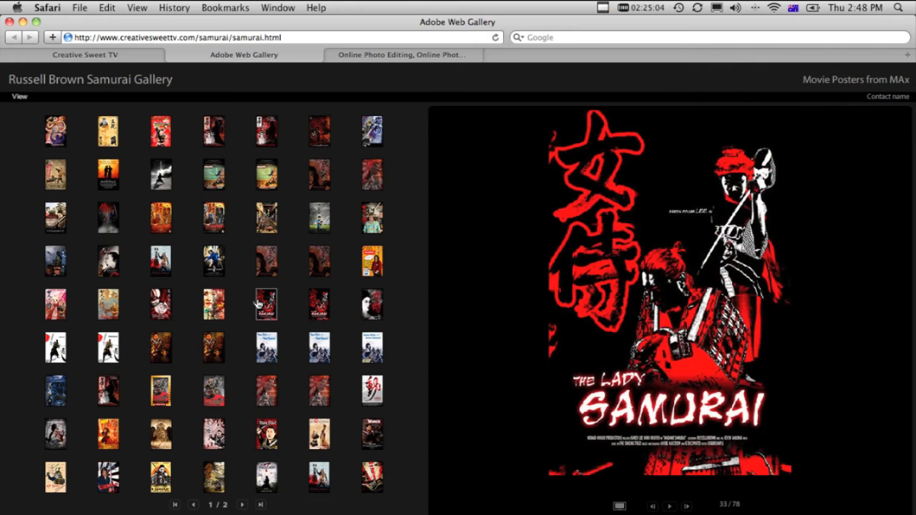
{"action": "left_click", "coordinate": [161, 307]}
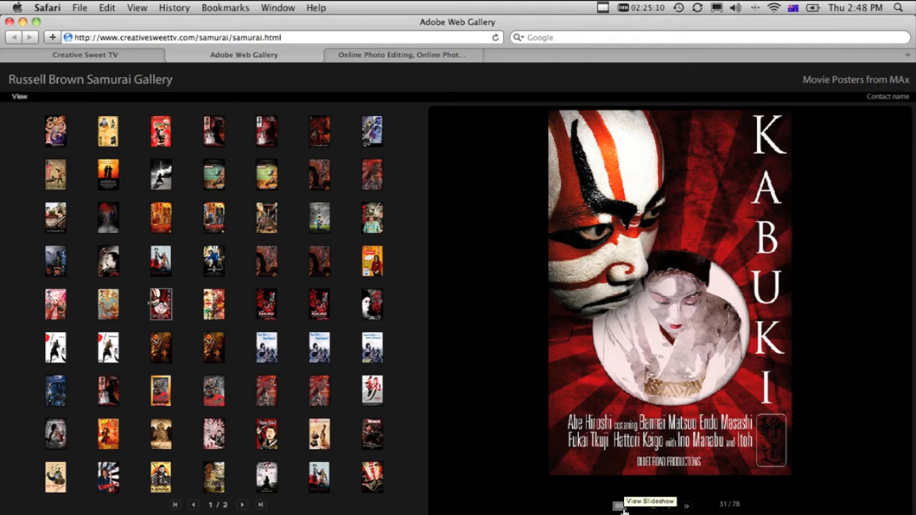
{"action": "left_click", "coordinate": [621, 506]}
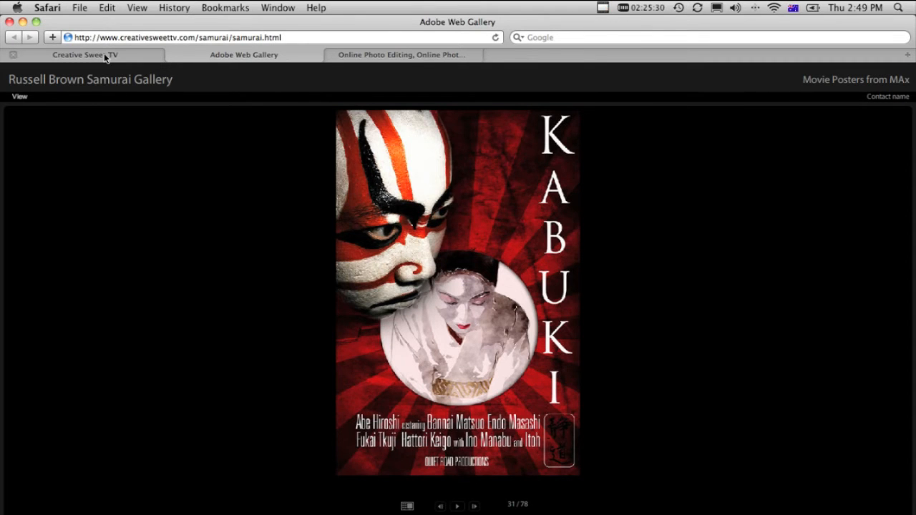
{"action": "left_click", "coordinate": [104, 56]}
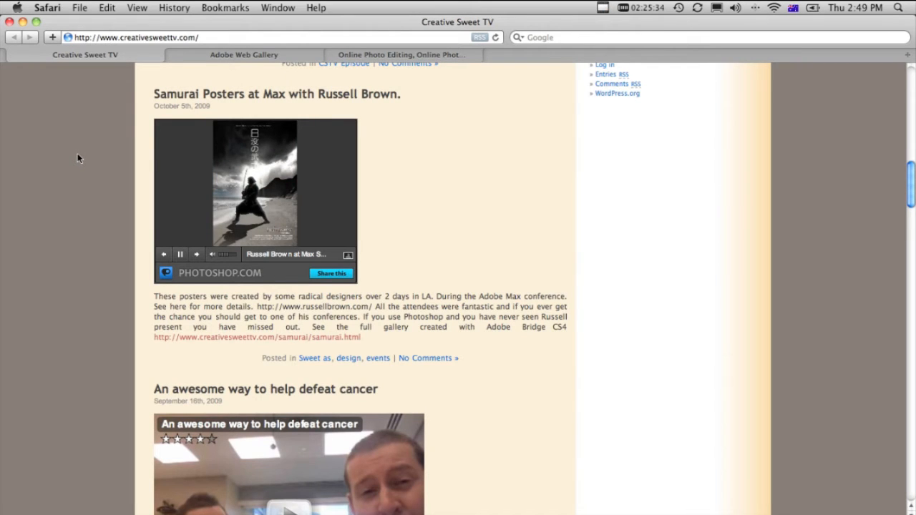
{"action": "scroll", "coordinate": [77, 153], "scroll_direction": "up", "scroll_amount": 2}
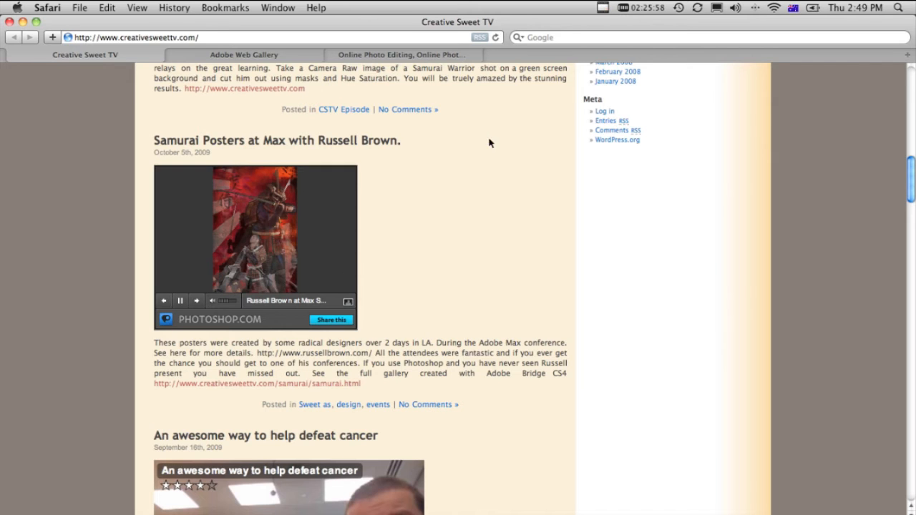
Step: Switch Safari to the Photoshop.com library page
{"action": "left_click", "coordinate": [424, 56]}
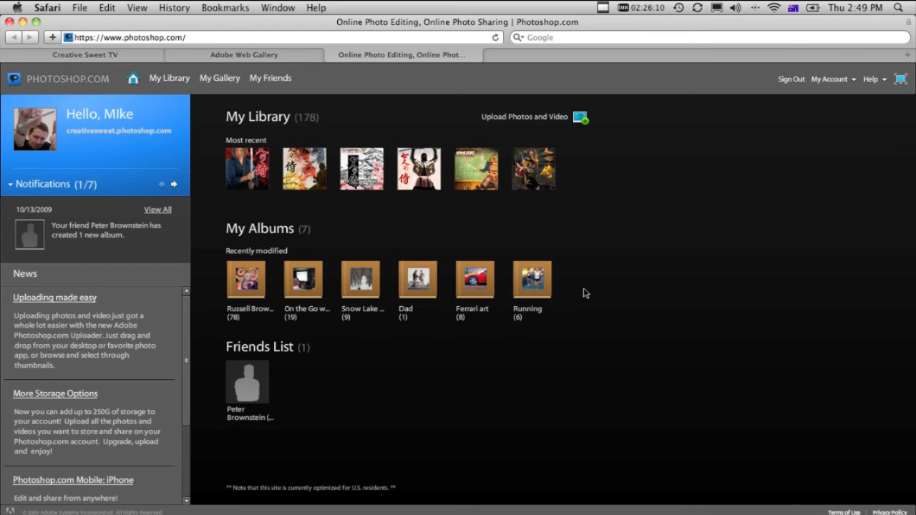
Step: Open the 78-photo samurai album and bring up the sharing panel for the dragon poster
{"action": "left_click", "coordinate": [256, 301]}
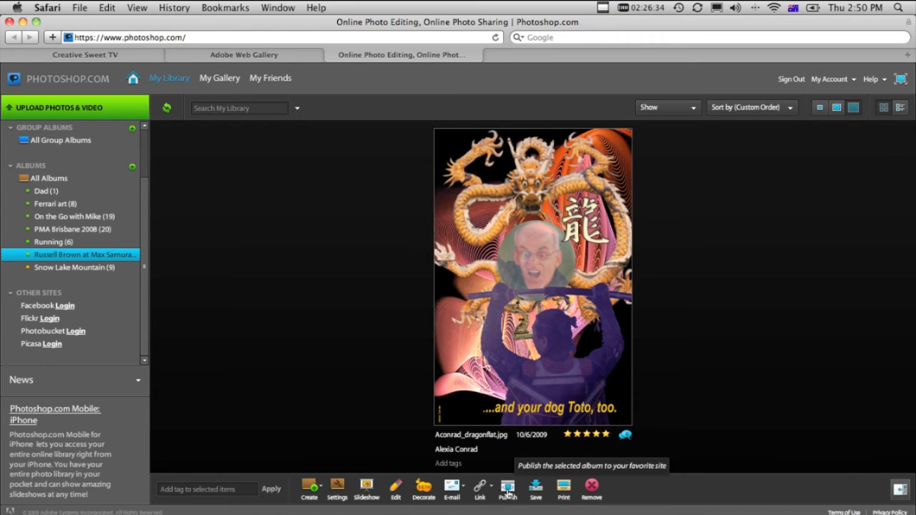
{"action": "left_click", "coordinate": [508, 492]}
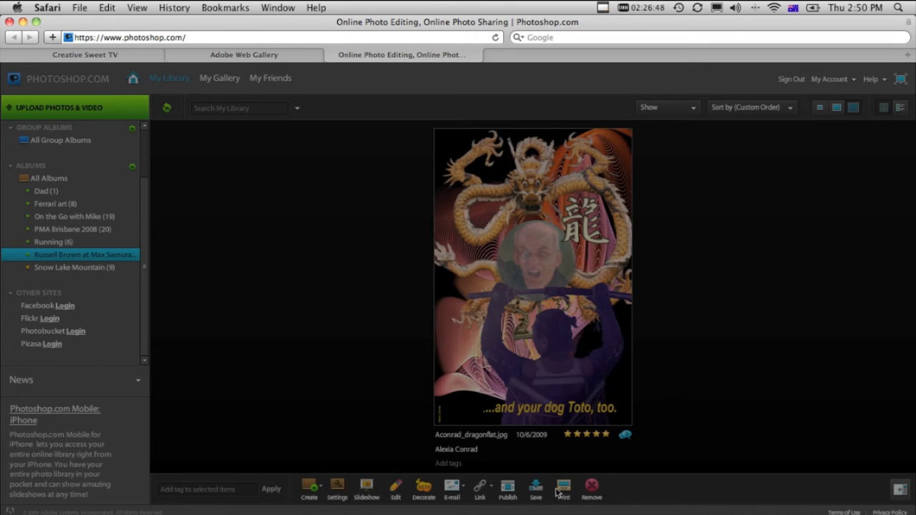
{"action": "left_click", "coordinate": [486, 489]}
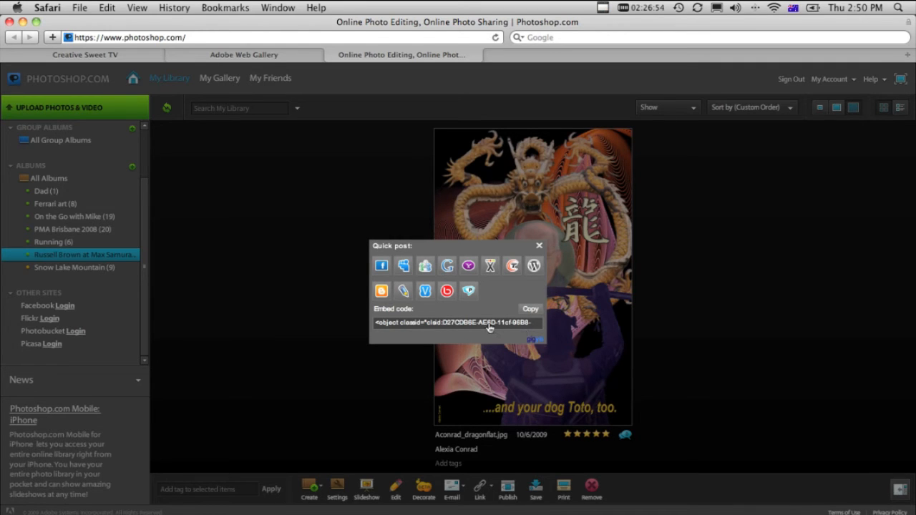
Step: Copy the dragon poster's embed code and close the sharing panel
{"action": "left_click", "coordinate": [532, 309]}
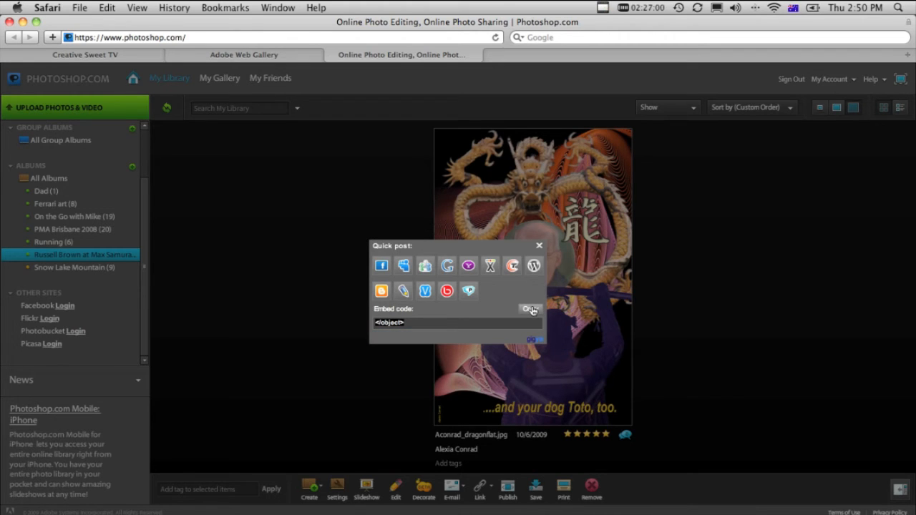
{"action": "left_click", "coordinate": [382, 267]}
{"action": "left_click", "coordinate": [540, 248]}
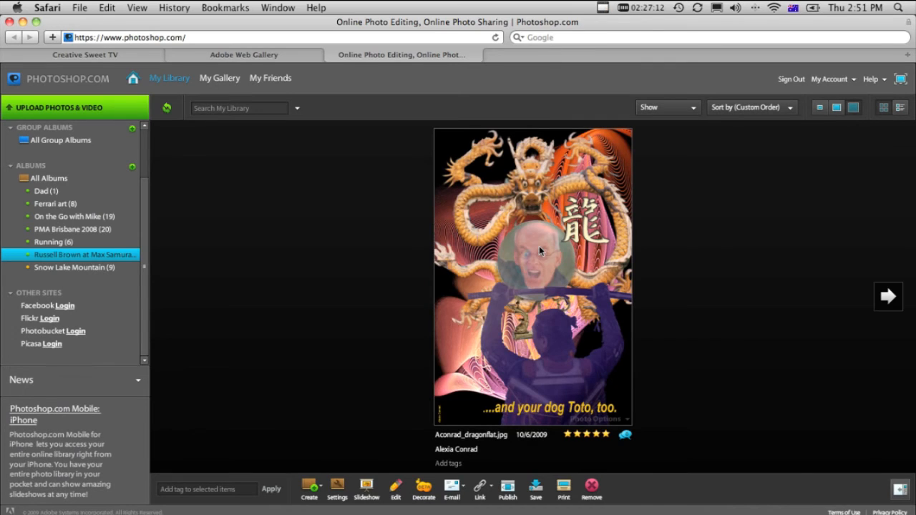
Step: Switch to InDesign's blank document, then bring Adobe Bridge back to the front
{"action": "key", "text": "super+Tab"}
{"action": "key", "text": "Tab"}
{"action": "key", "text": "Tab"}
{"action": "key", "text": "Tab"}
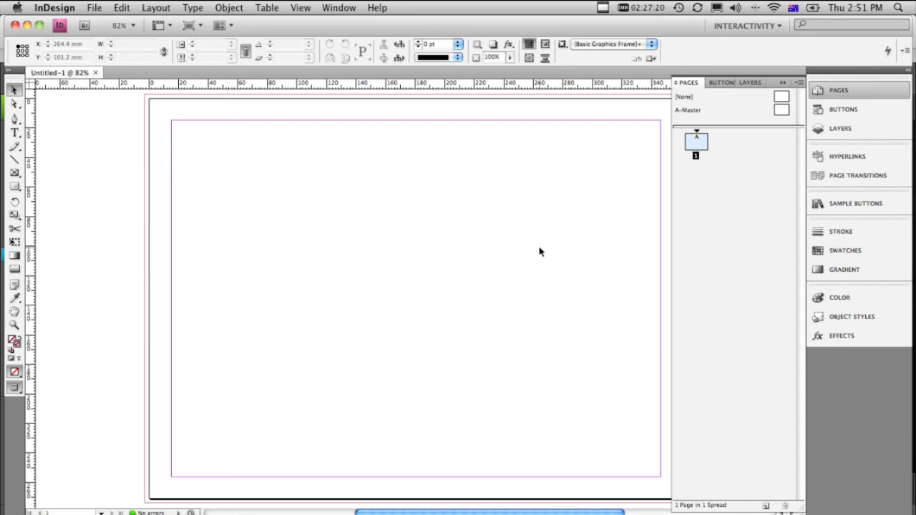
{"action": "key", "text": "super+Tab"}
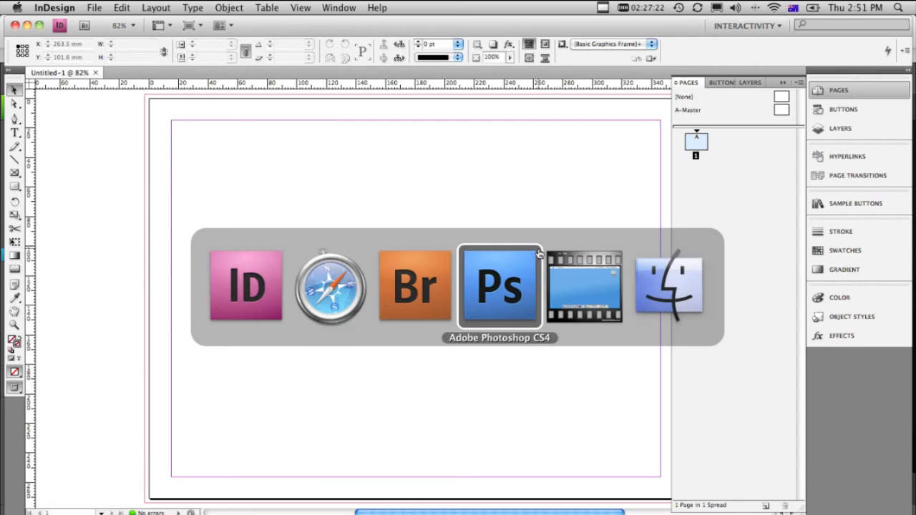
{"action": "key", "text": "super+shift+Tab"}
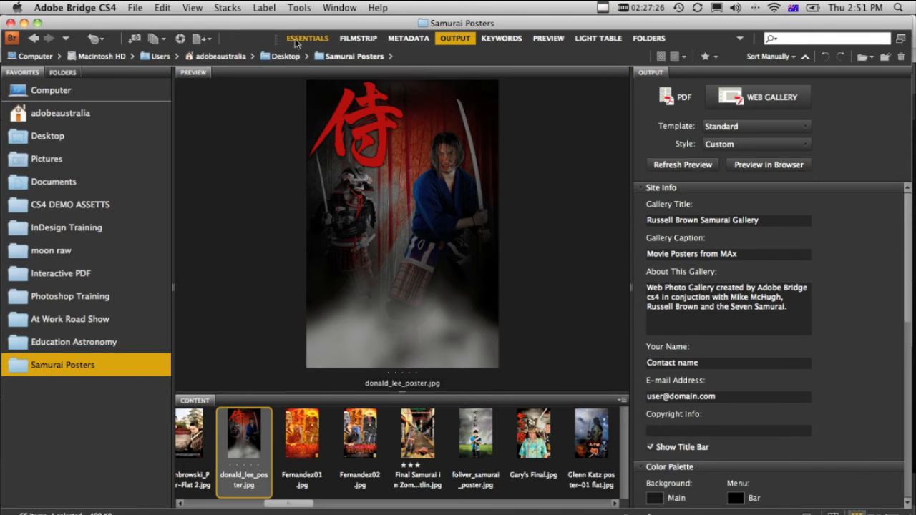
Step: Return to the Essentials workspace and select the first seven posters starting with Aconrad_dragonflat.jpg
{"action": "left_click", "coordinate": [307, 38]}
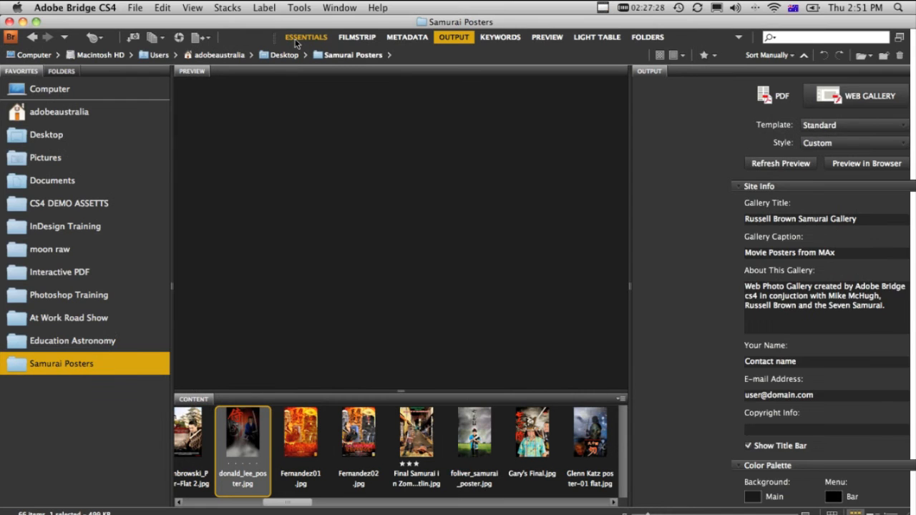
{"action": "left_click", "coordinate": [311, 38]}
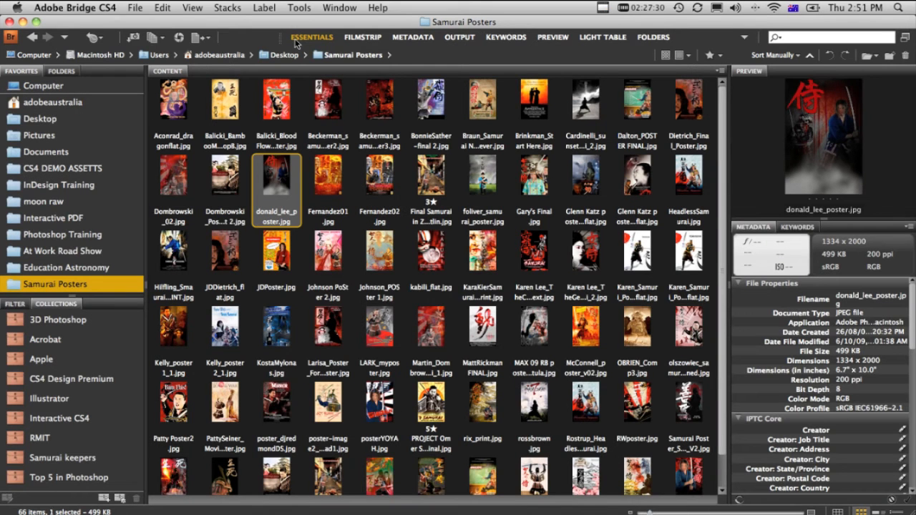
{"action": "left_click", "coordinate": [174, 100]}
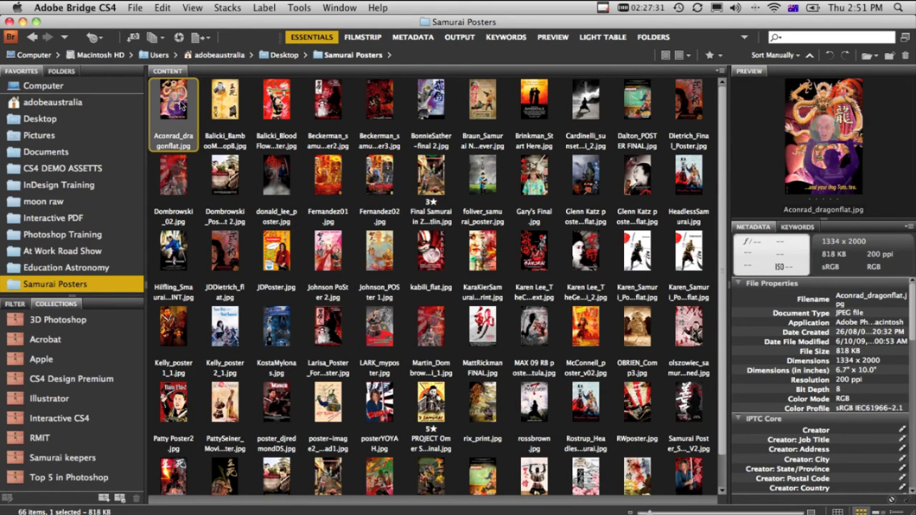
{"action": "left_click", "coordinate": [490, 114], "text": "shift"}
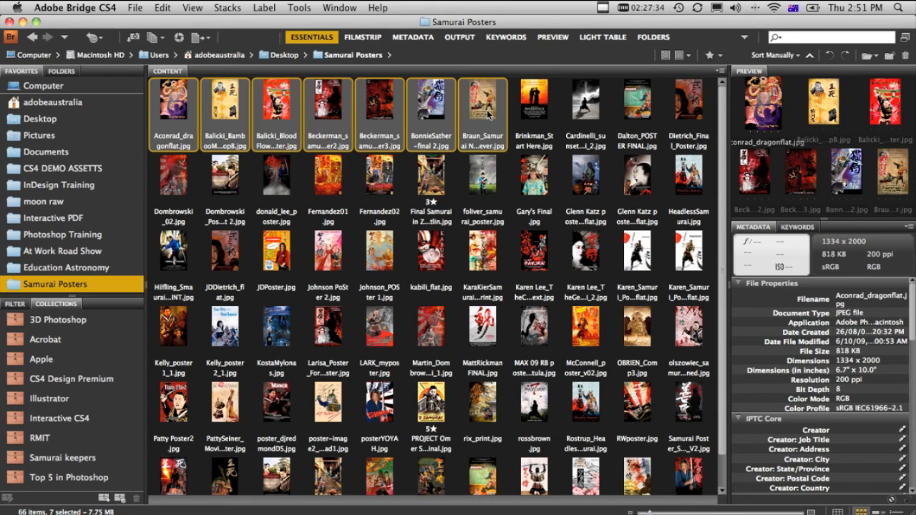
Step: Send the selected posters to InDesign via File > Place > In InDesign
{"action": "left_click", "coordinate": [134, 7]}
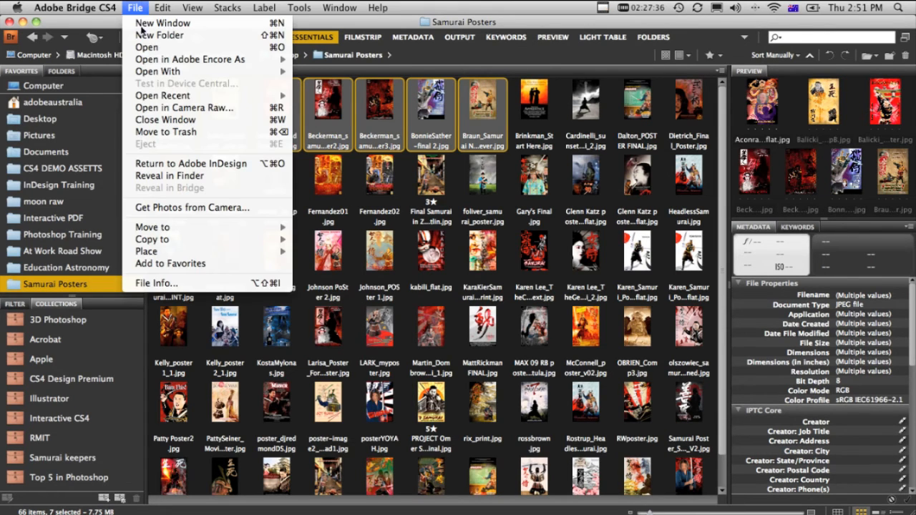
{"action": "mouse_move", "coordinate": [147, 252]}
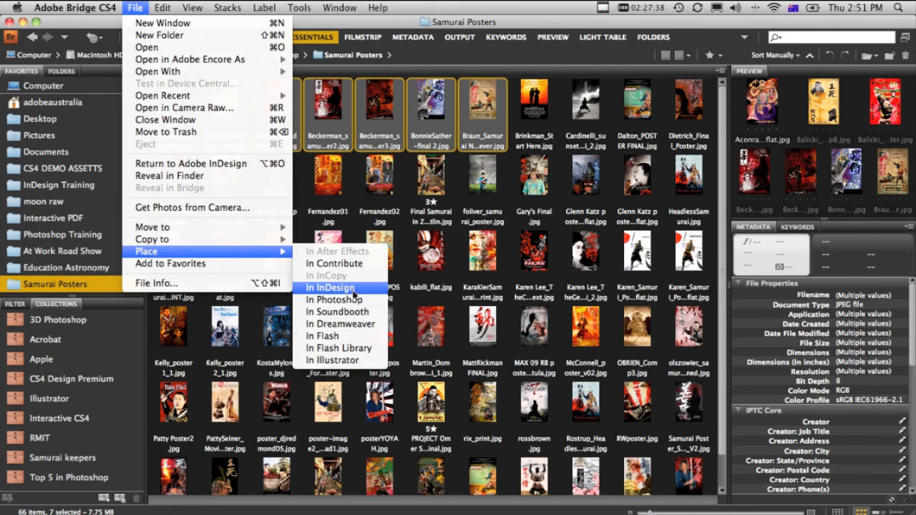
{"action": "left_click", "coordinate": [331, 288]}
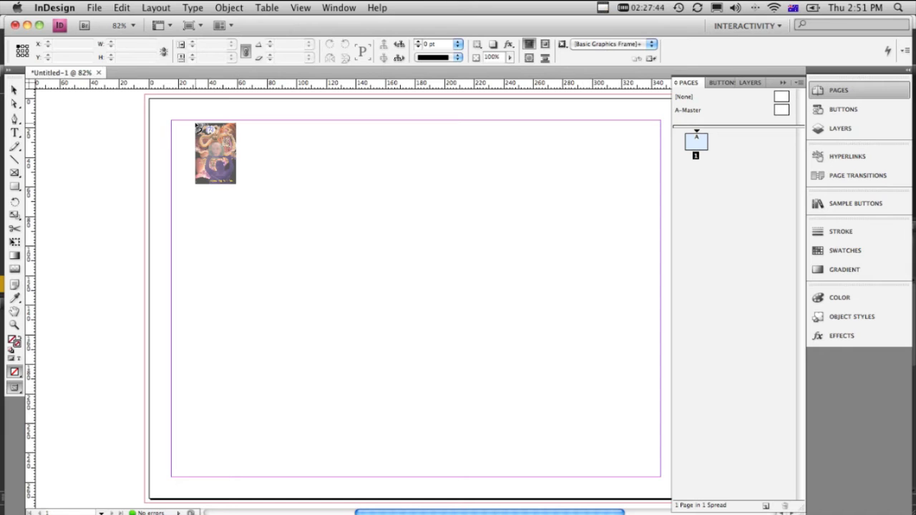
Step: Place the loaded posters into a 3x3 grid of frames on the page
{"action": "left_click", "coordinate": [196, 125]}
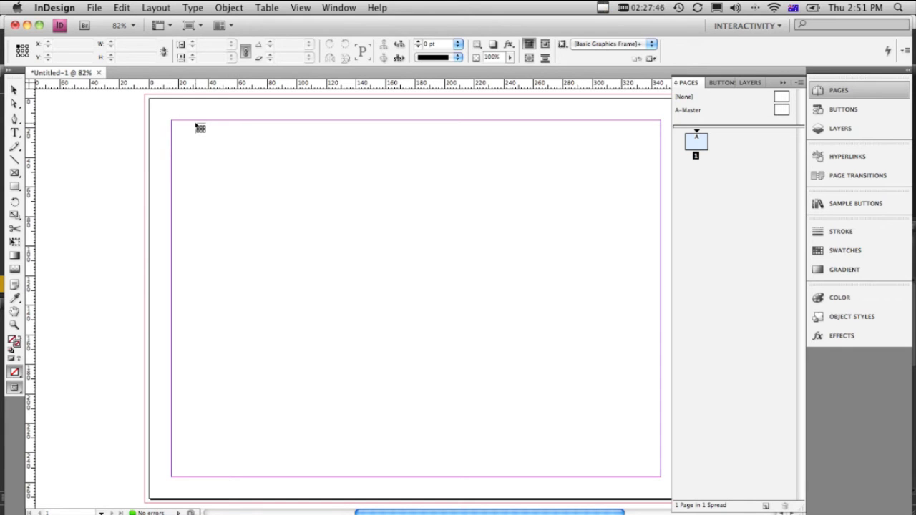
{"action": "mouse_move", "coordinate": [172, 128]}
{"action": "left_mouse_down"}
{"action": "mouse_move", "coordinate": [545, 346]}
{"action": "mouse_move", "coordinate": [629, 443]}
{"action": "left_mouse_up"}
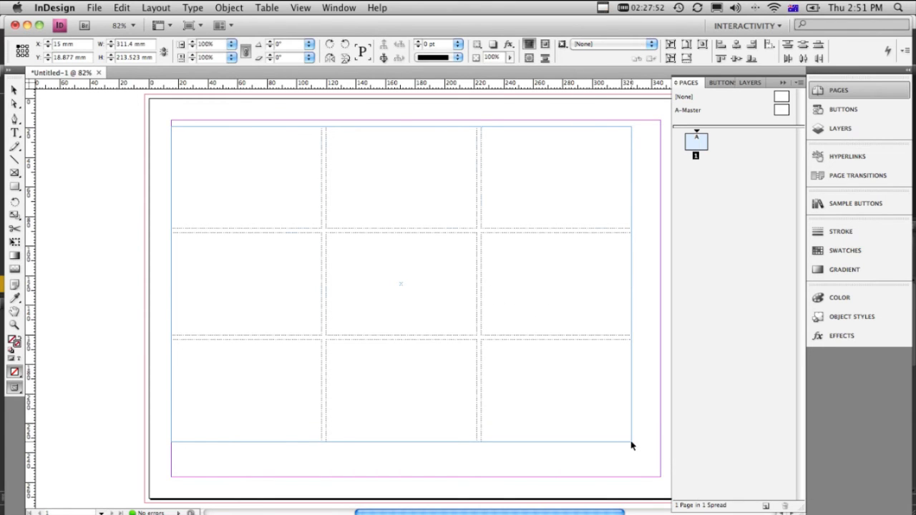
Step: Deselect the grid and marquee-select the lower poster frames for deletion
{"action": "left_click", "coordinate": [598, 398]}
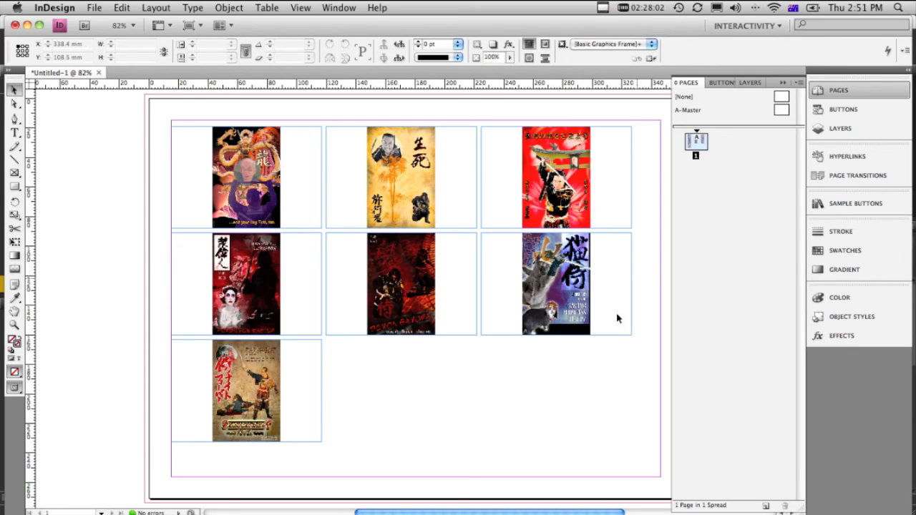
{"action": "left_click_drag", "start_coordinate": [581, 422], "coordinate": [169, 265]}
Step: Delete the other poster frames, fit the dragon frame to content and move it bottom-left
{"action": "key", "text": "Delete"}
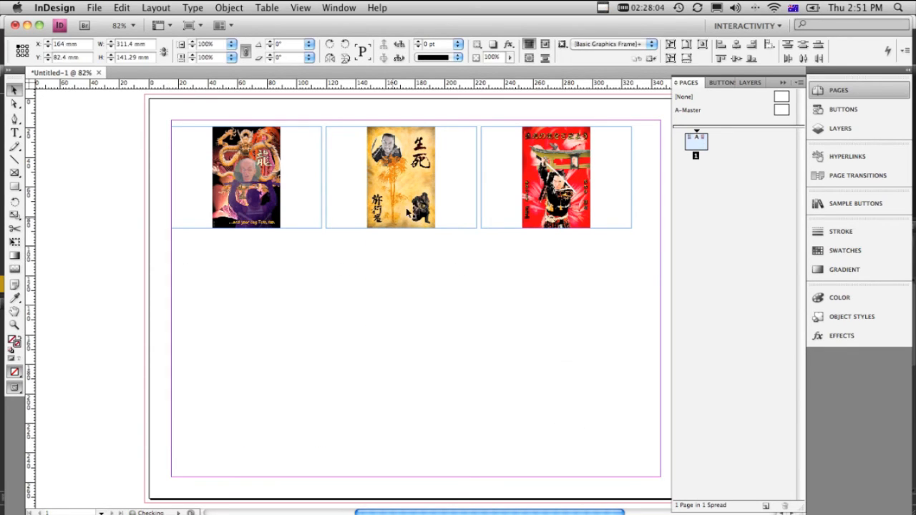
{"action": "left_click_drag", "start_coordinate": [592, 312], "coordinate": [376, 229]}
{"action": "key", "text": "Delete"}
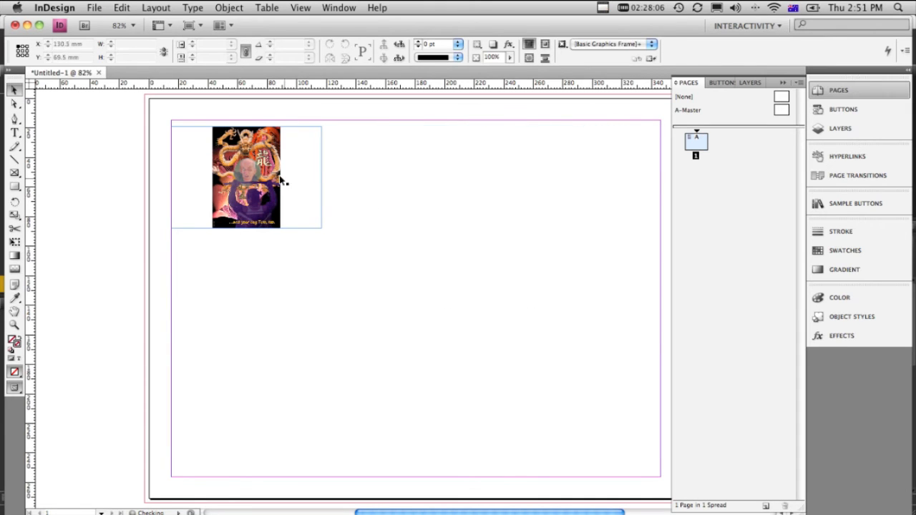
{"action": "double_click", "coordinate": [320, 226]}
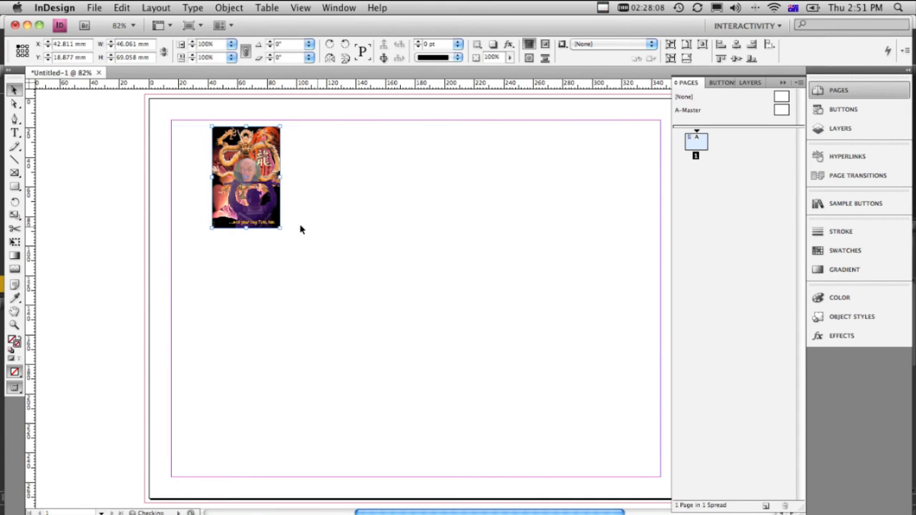
{"action": "left_click_drag", "start_coordinate": [258, 204], "coordinate": [217, 435]}
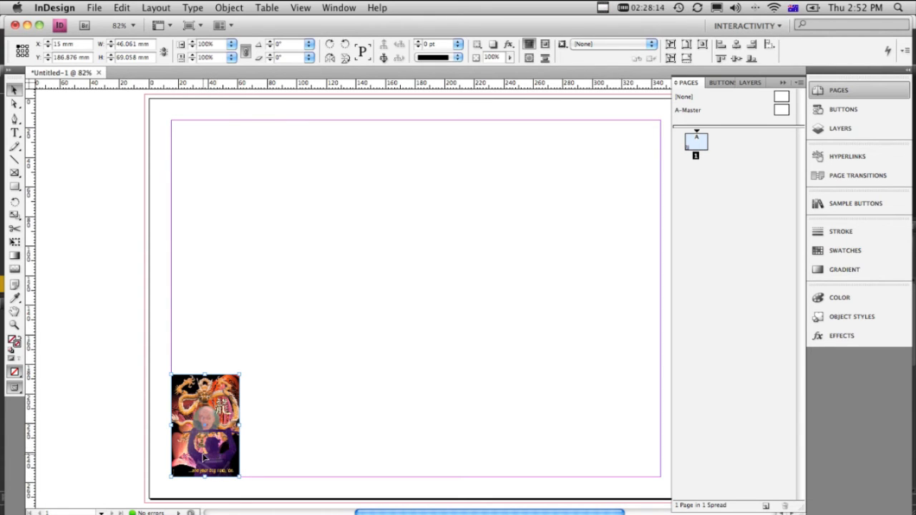
Step: Alt-drag a copy of the dragon poster to the right and scale it up to fill that side
{"action": "mouse_move", "coordinate": [207, 458]}
{"action": "left_mouse_down"}
{"action": "mouse_move", "coordinate": [424, 302]}
{"action": "mouse_move", "coordinate": [551, 404]}
{"action": "left_mouse_up"}
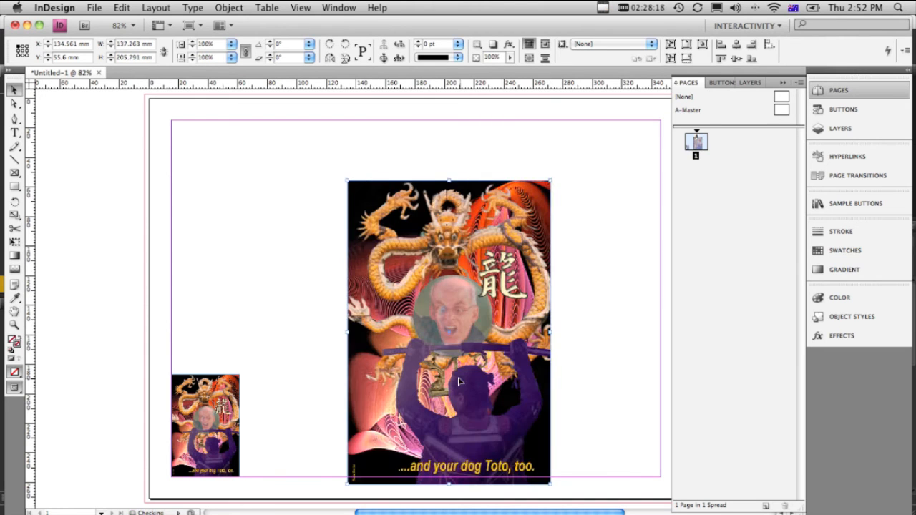
{"action": "left_click_drag", "start_coordinate": [459, 382], "coordinate": [444, 321]}
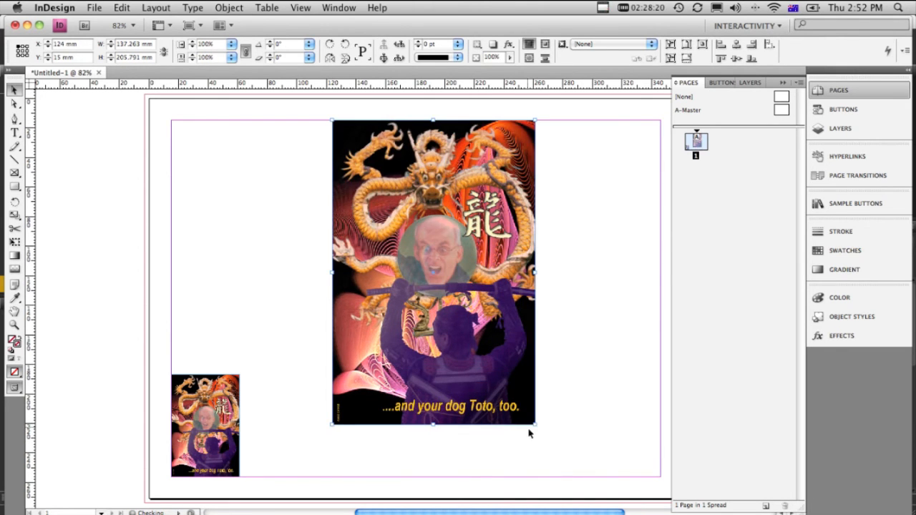
{"action": "left_click_drag", "start_coordinate": [535, 426], "coordinate": [571, 469]}
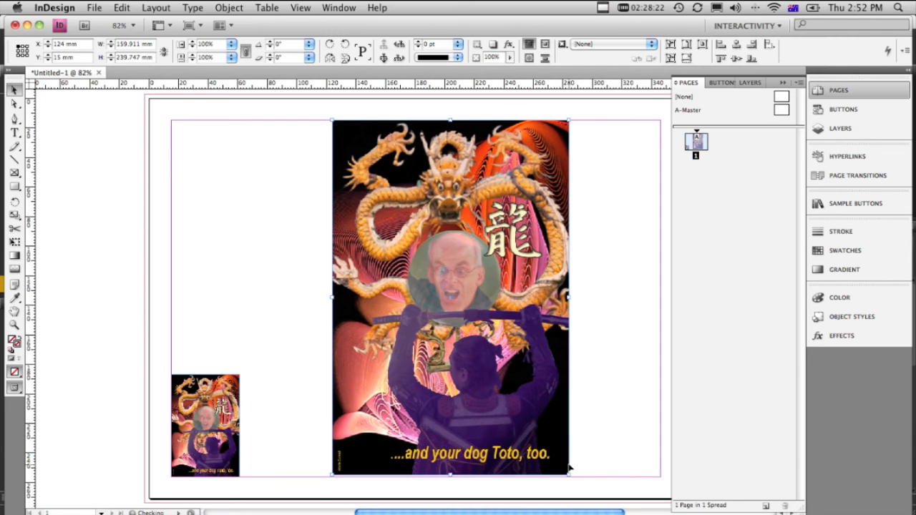
Step: Float the Buttons panel over the page and convert the small dragon poster into a button
{"action": "left_click", "coordinate": [844, 109]}
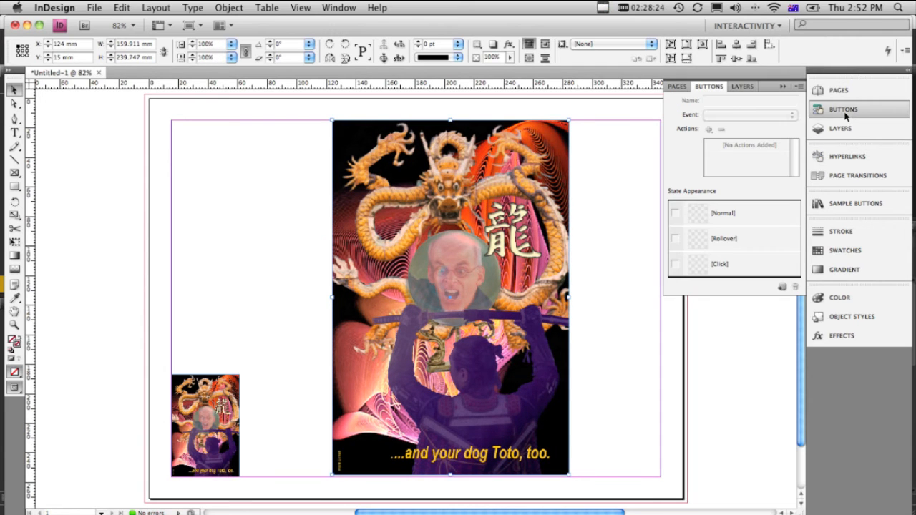
{"action": "left_click_drag", "start_coordinate": [709, 86], "coordinate": [593, 132]}
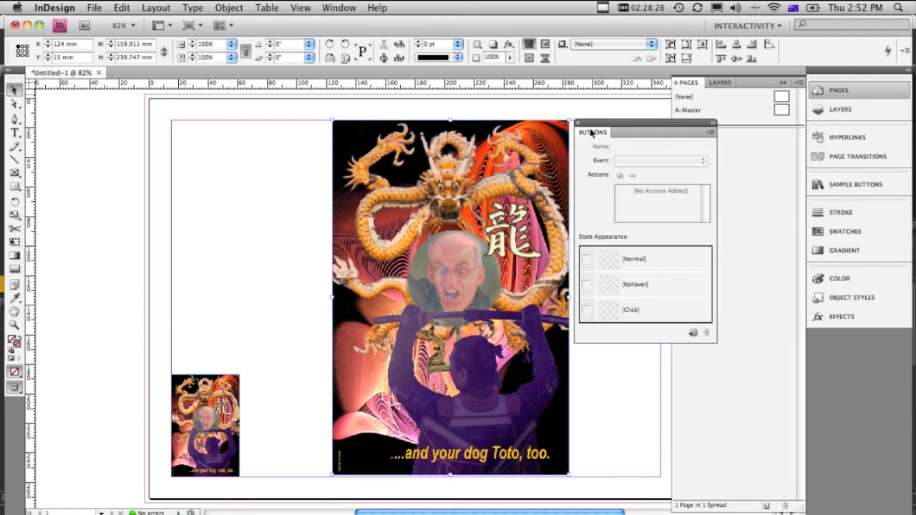
{"action": "left_click", "coordinate": [198, 424]}
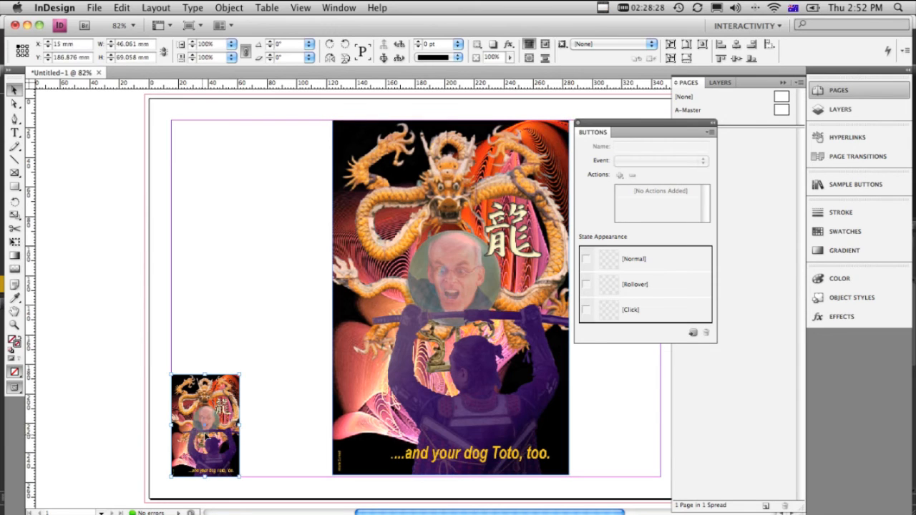
{"action": "left_click", "coordinate": [693, 335]}
{"action": "left_click", "coordinate": [693, 335]}
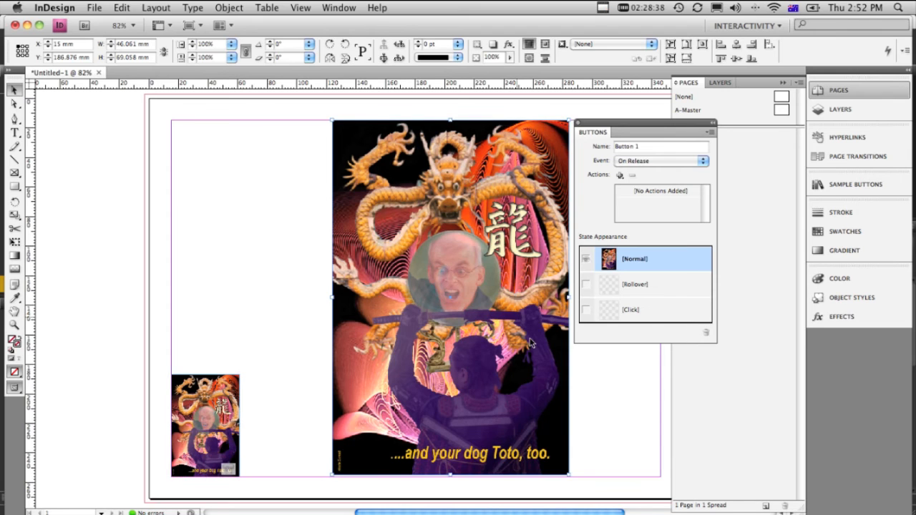
Step: Convert the large poster into a second button, rename it Large, then deselect
{"action": "left_click", "coordinate": [530, 342]}
{"action": "left_click", "coordinate": [694, 335]}
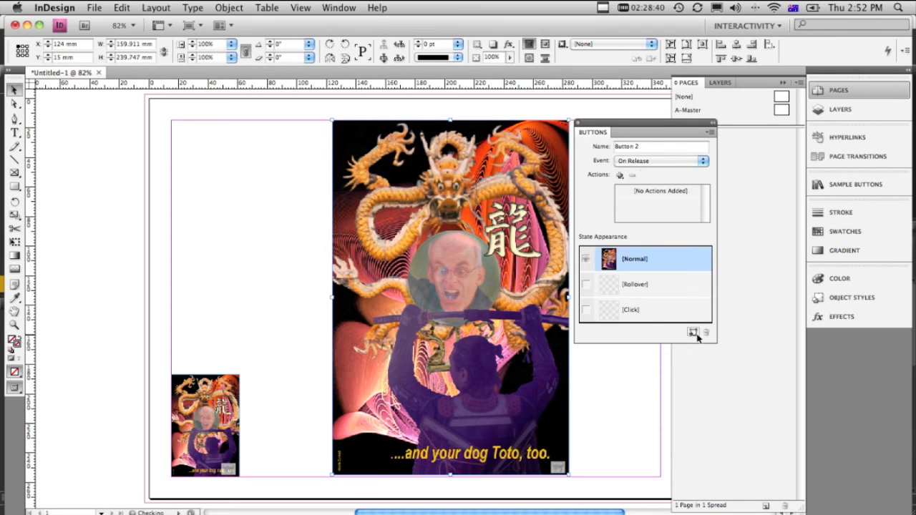
{"action": "left_click", "coordinate": [653, 147]}
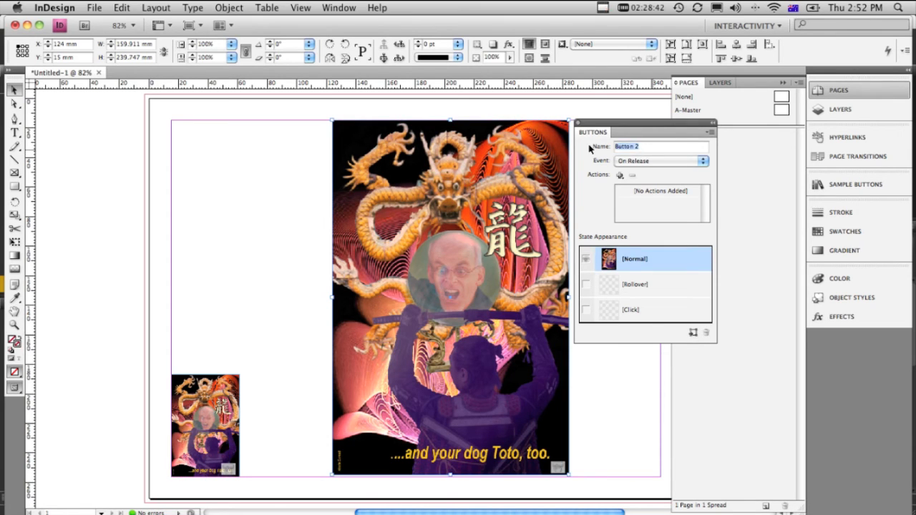
{"action": "type", "text": "Large"}
{"action": "left_click", "coordinate": [285, 211]}
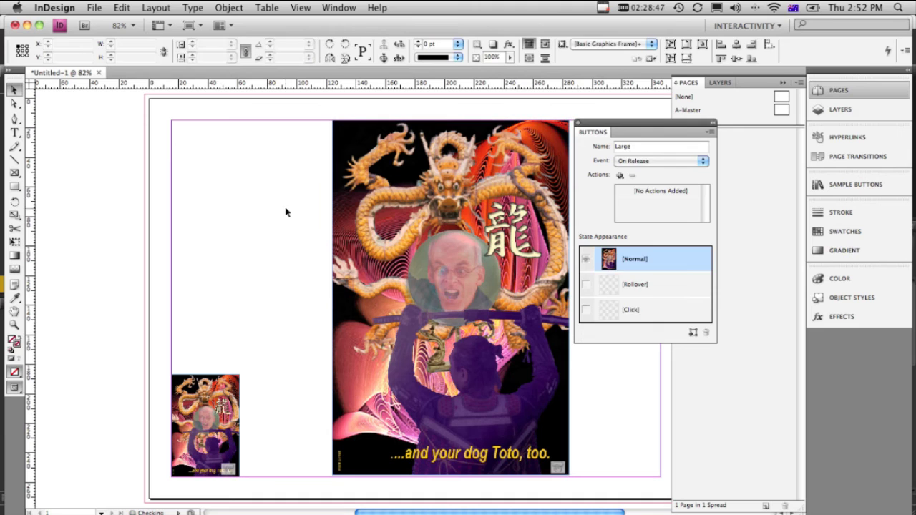
Step: Add a [Rollover] state with Drop Shadow to the small poster button, then return to [Normal]
{"action": "left_click", "coordinate": [205, 395]}
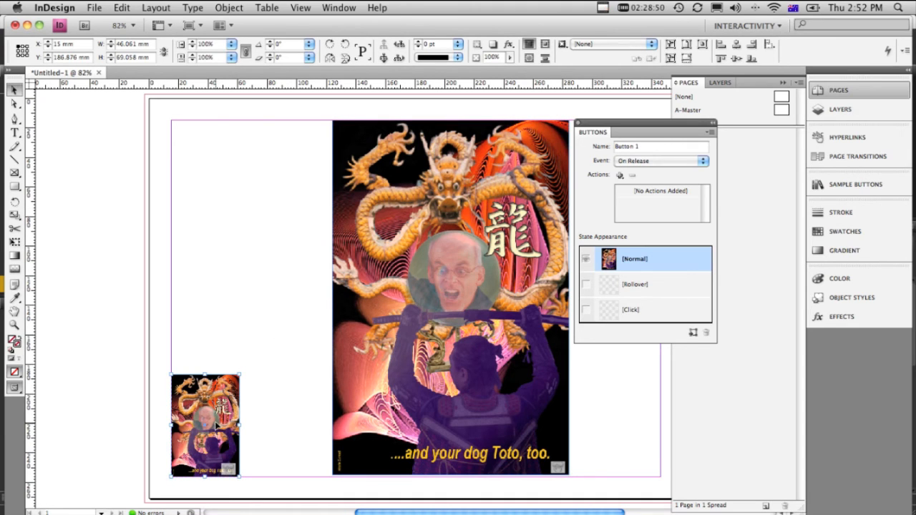
{"action": "left_click", "coordinate": [587, 287]}
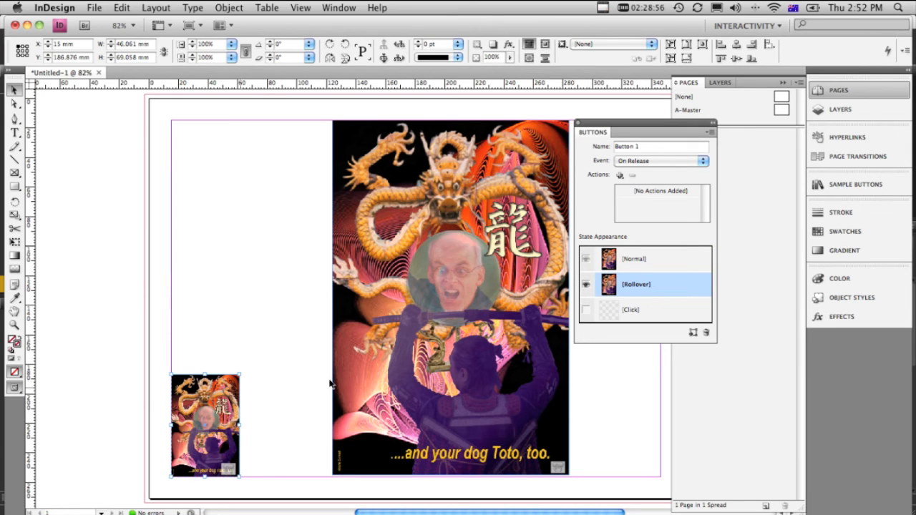
{"action": "left_click", "coordinate": [494, 44]}
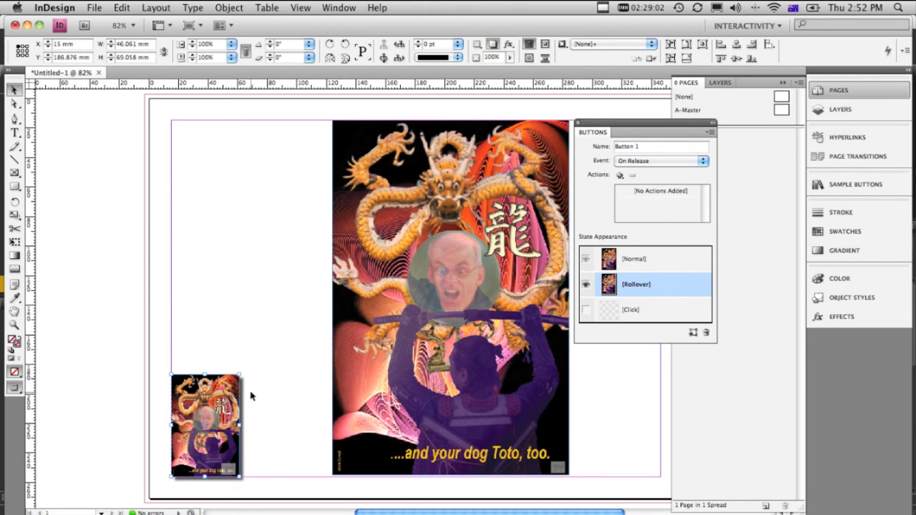
{"action": "left_click", "coordinate": [616, 261]}
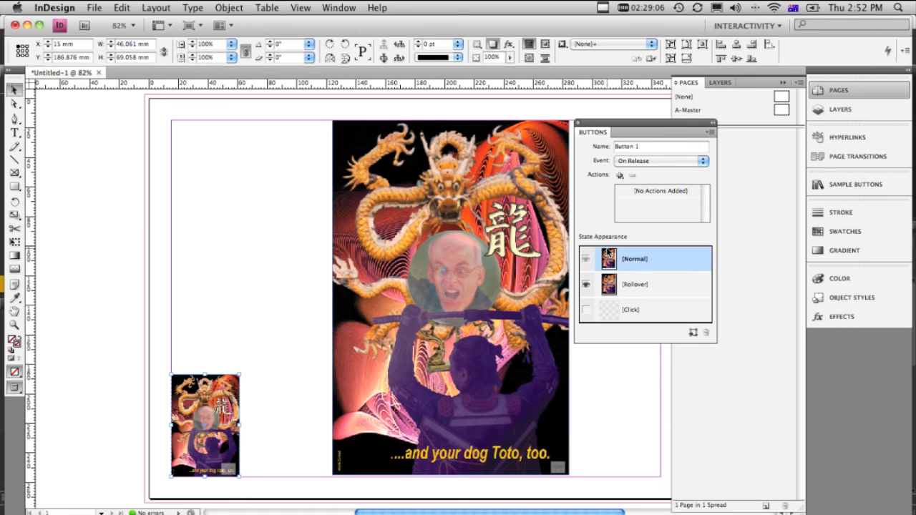
Step: Set the small button's event to On Roll Over with a Show/Hide Buttons action showing Large
{"action": "left_click", "coordinate": [620, 175]}
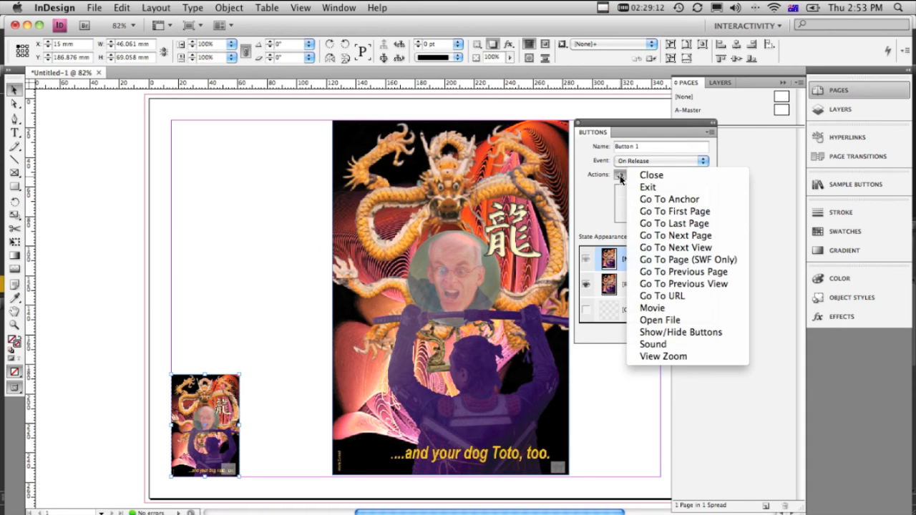
{"action": "left_click", "coordinate": [609, 180]}
{"action": "left_click", "coordinate": [658, 161]}
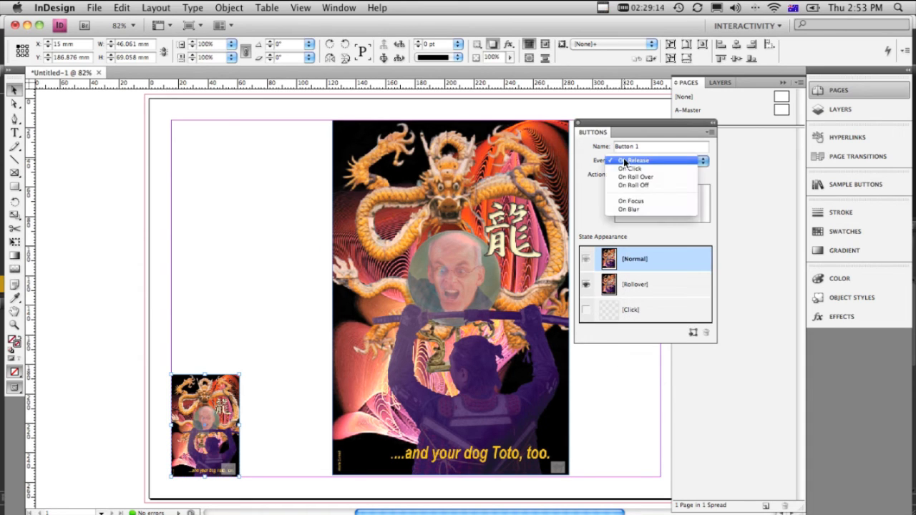
{"action": "left_click", "coordinate": [680, 178]}
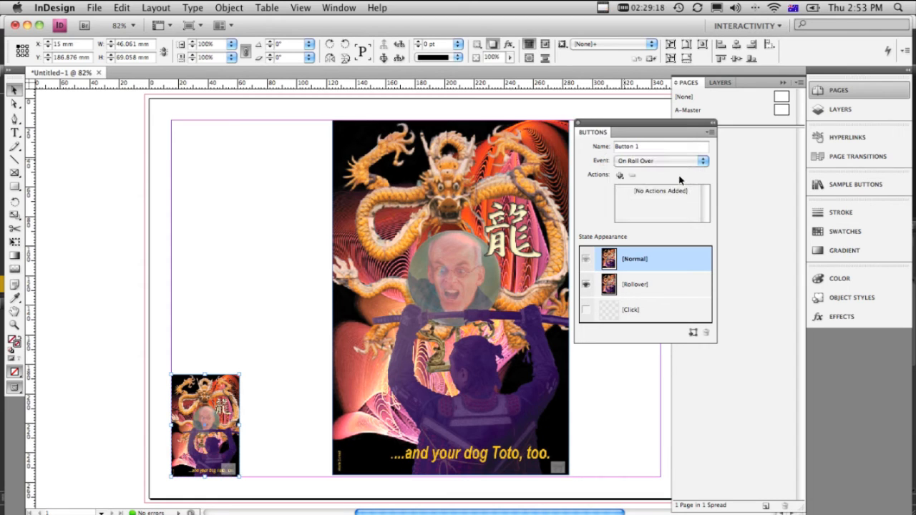
{"action": "left_click", "coordinate": [620, 176]}
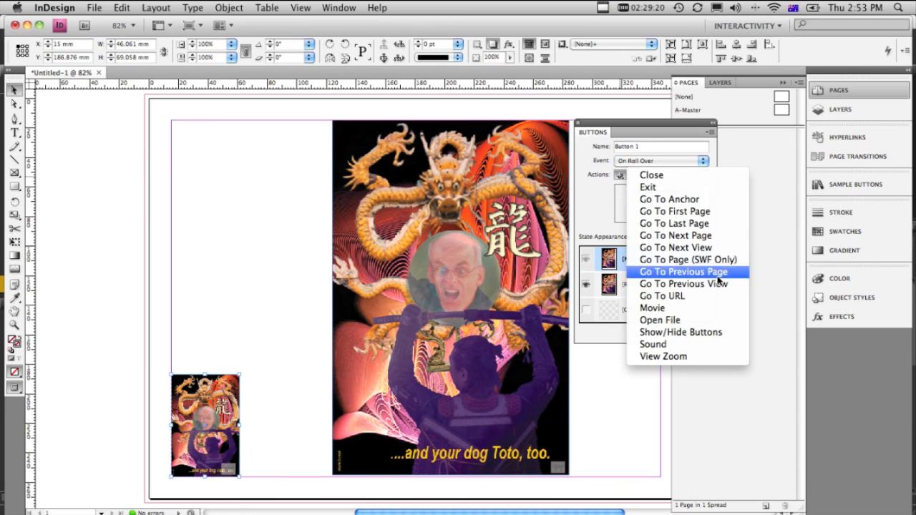
{"action": "left_click", "coordinate": [717, 336]}
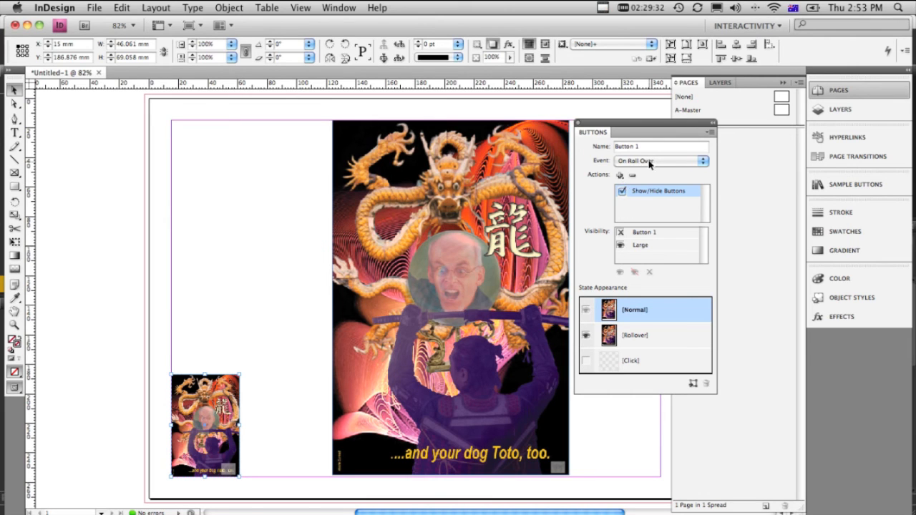
Step: Set the On Roll Off event with a Show/Hide Buttons action hiding Large, then deselect
{"action": "left_click", "coordinate": [652, 161]}
{"action": "left_click", "coordinate": [644, 161]}
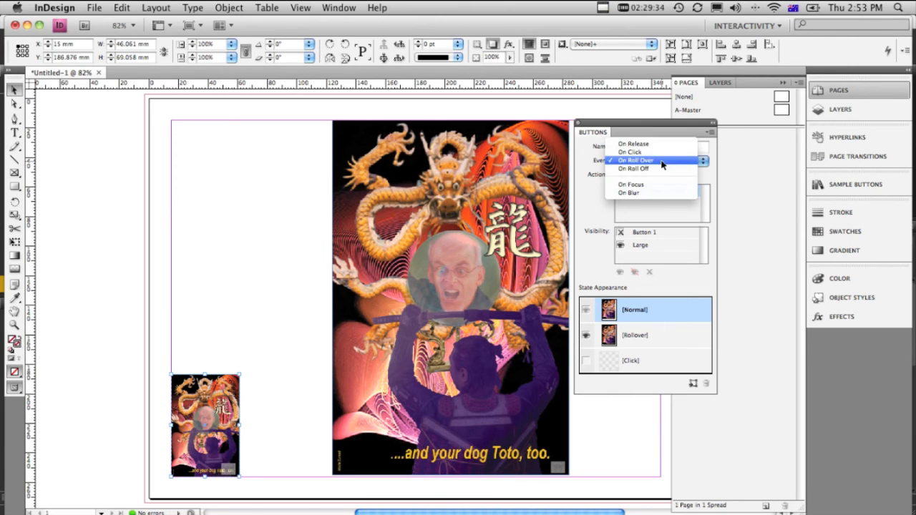
{"action": "left_click", "coordinate": [662, 170]}
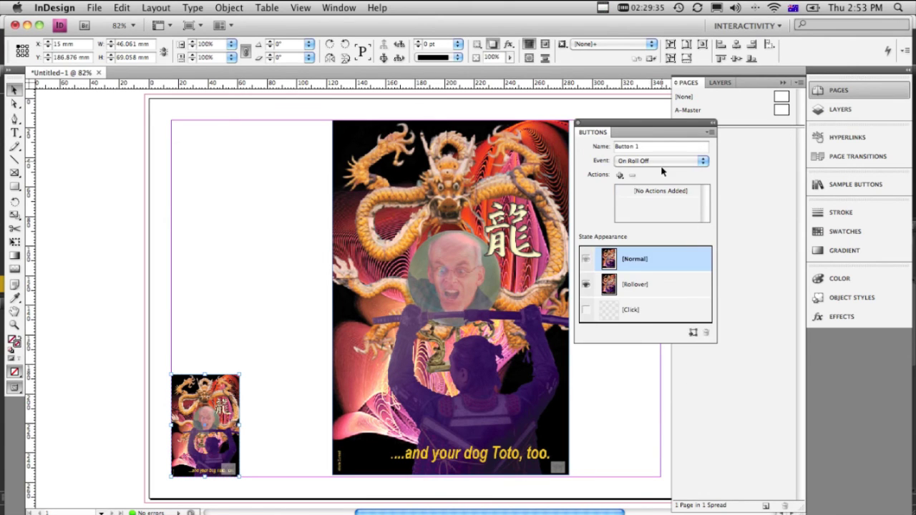
{"action": "left_click", "coordinate": [621, 175]}
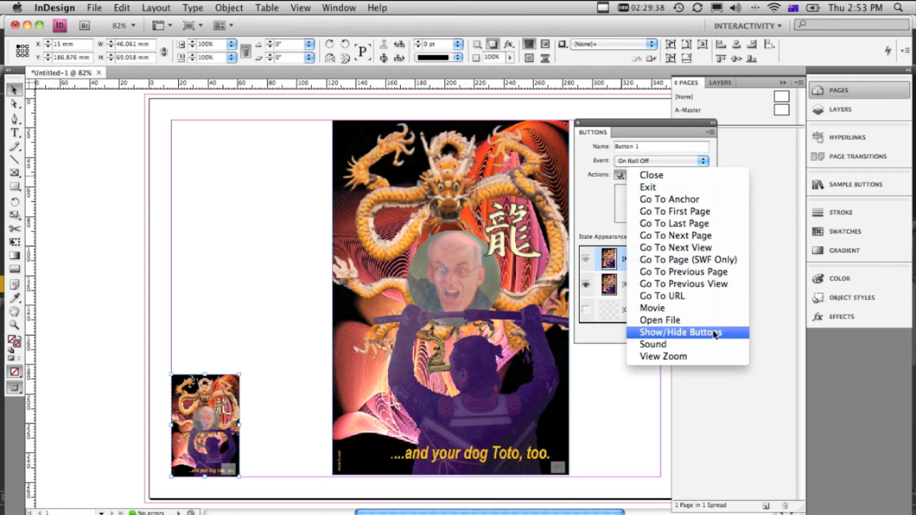
{"action": "left_click", "coordinate": [681, 333]}
{"action": "left_click", "coordinate": [621, 246]}
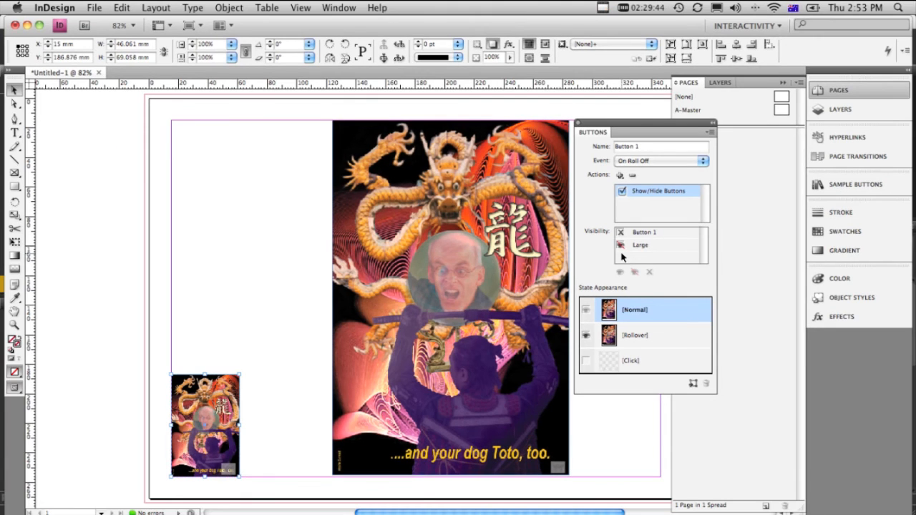
{"action": "left_click", "coordinate": [280, 215]}
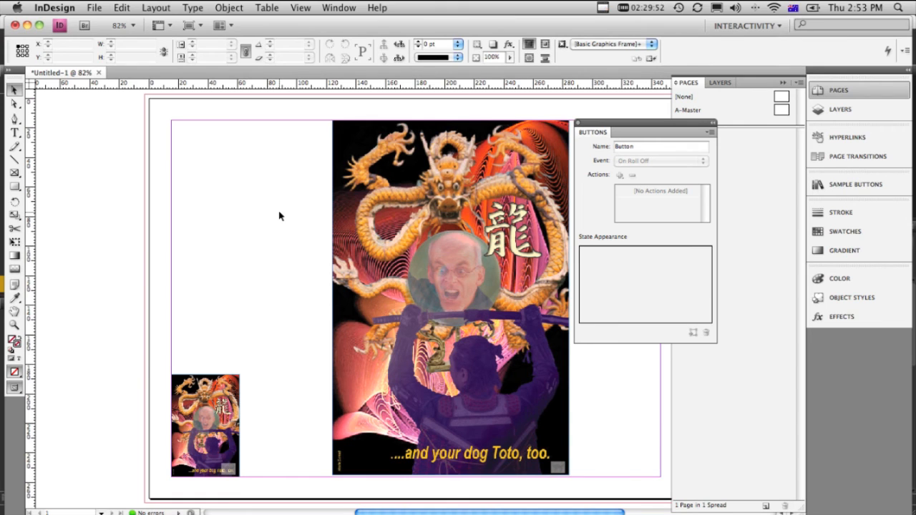
Step: Export the page as SWF named Gallery to the Desktop, accepting the Export SWF options
{"action": "left_click", "coordinate": [94, 7]}
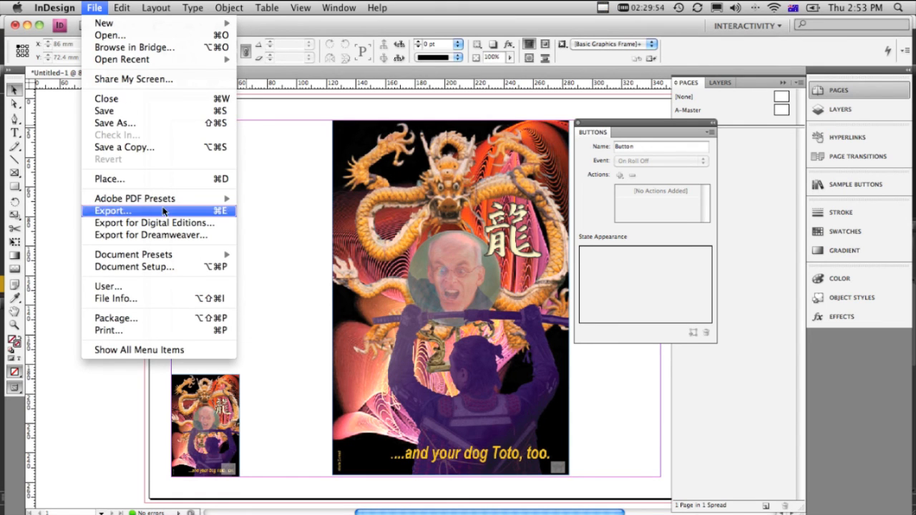
{"action": "left_click", "coordinate": [163, 211]}
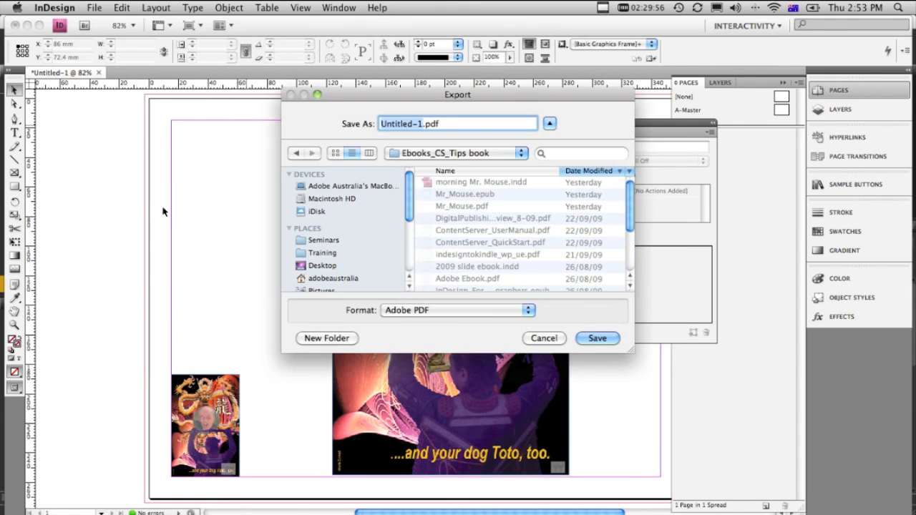
{"action": "left_click", "coordinate": [438, 312]}
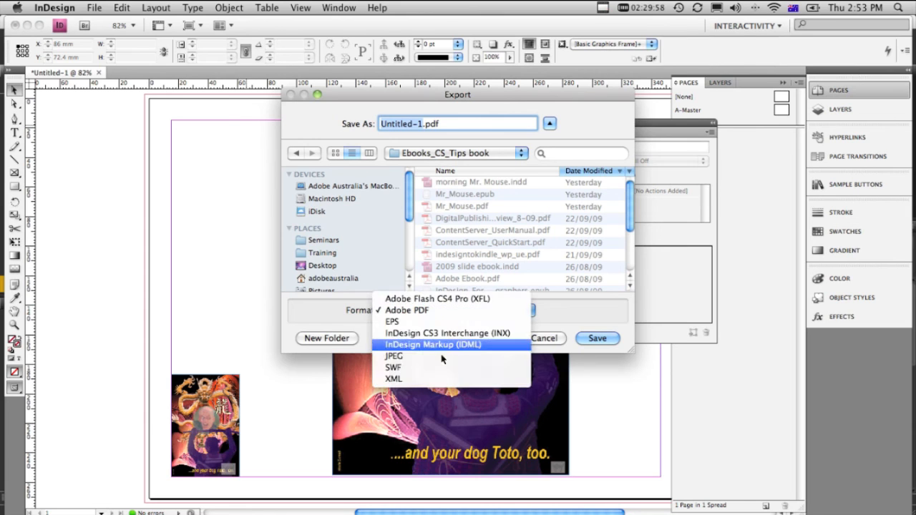
{"action": "left_click", "coordinate": [393, 367]}
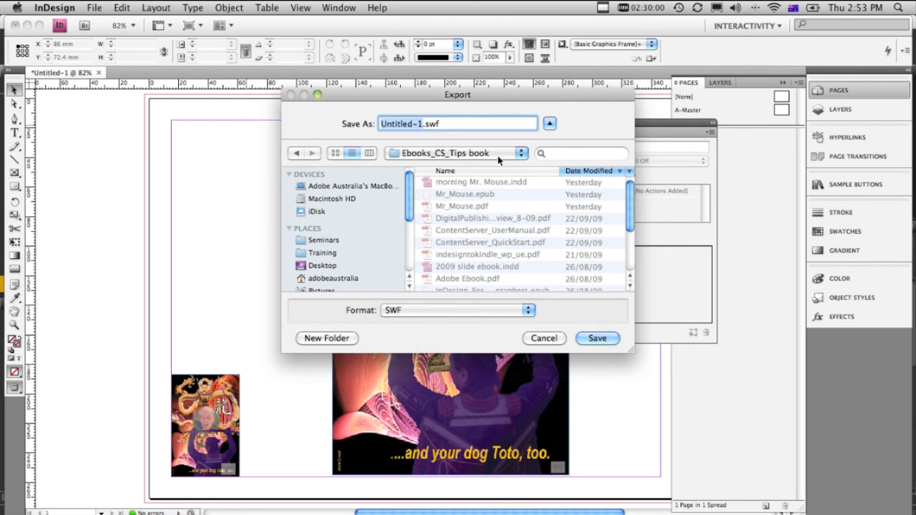
{"action": "type", "text": "Gallery"}
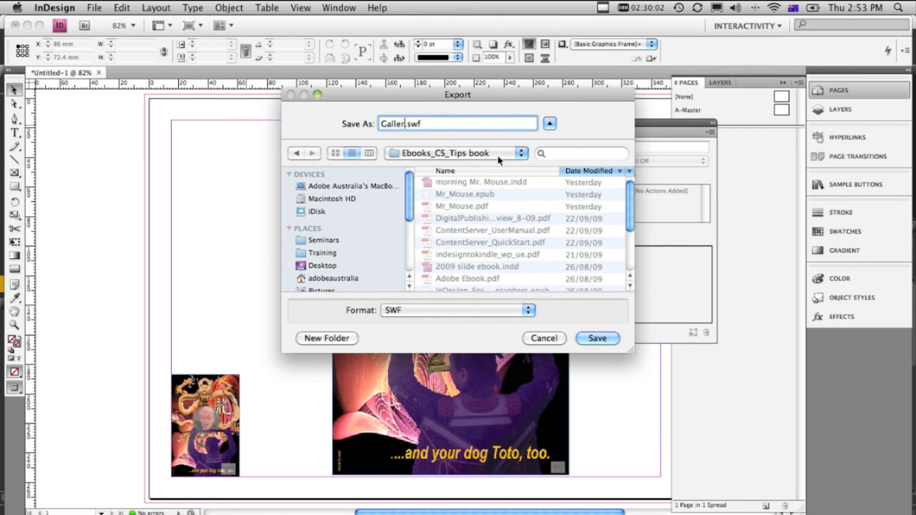
{"action": "left_click", "coordinate": [322, 265]}
{"action": "left_click", "coordinate": [598, 337]}
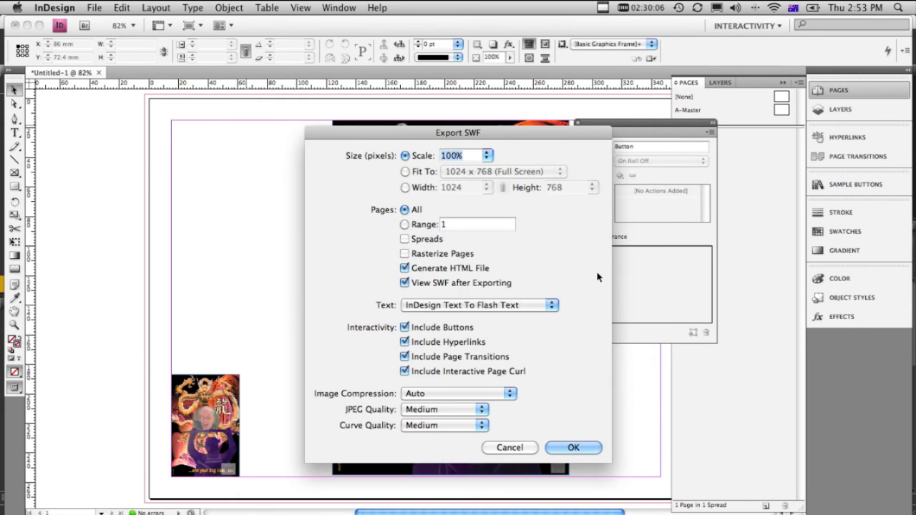
{"action": "left_click", "coordinate": [573, 448]}
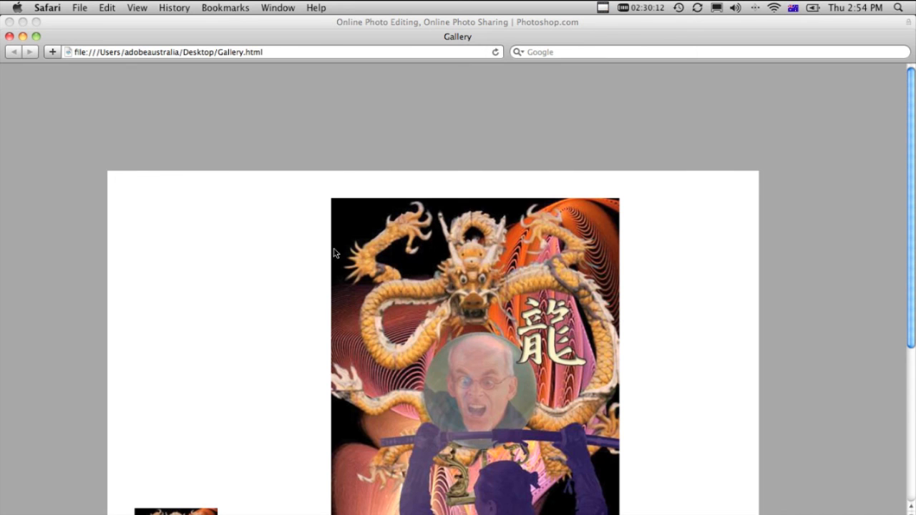
{"action": "scroll", "coordinate": [274, 252], "scroll_direction": "down", "scroll_amount": 5}
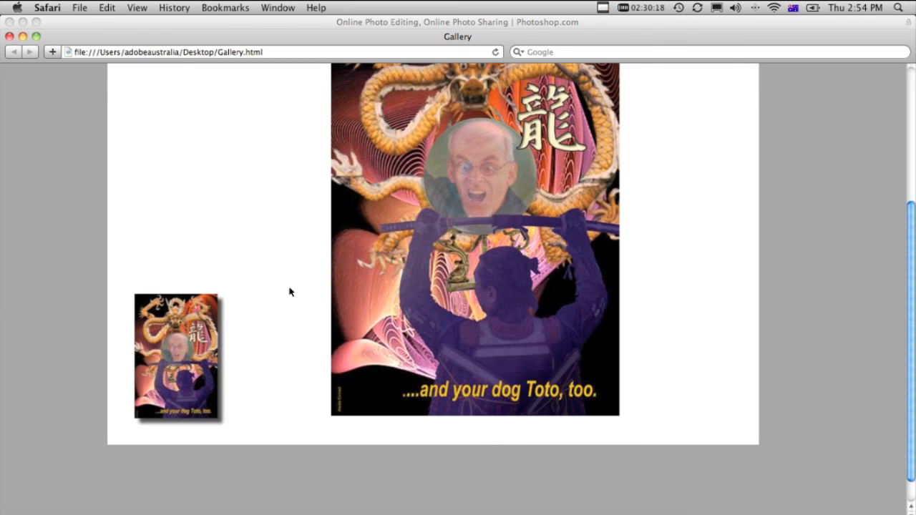
{"action": "scroll", "coordinate": [276, 267], "scroll_direction": "up", "scroll_amount": 3}
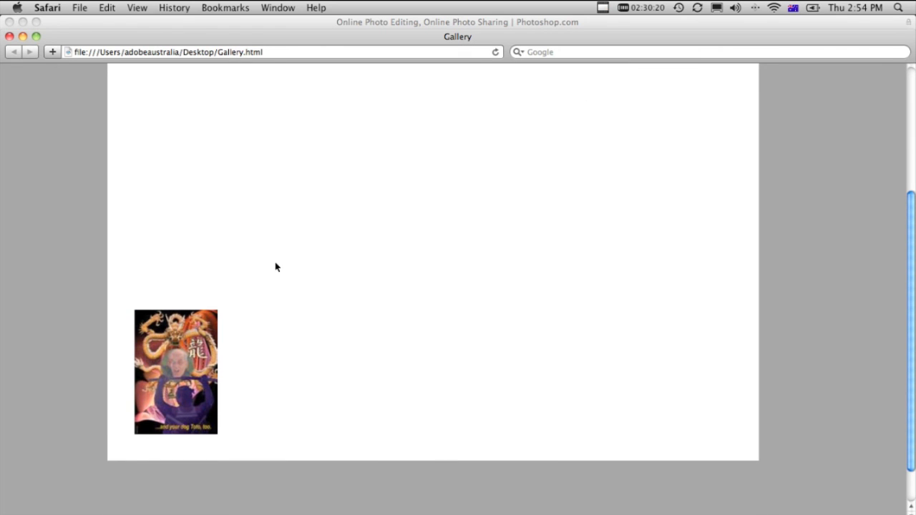
{"action": "scroll", "coordinate": [276, 267], "scroll_direction": "up", "scroll_amount": 3}
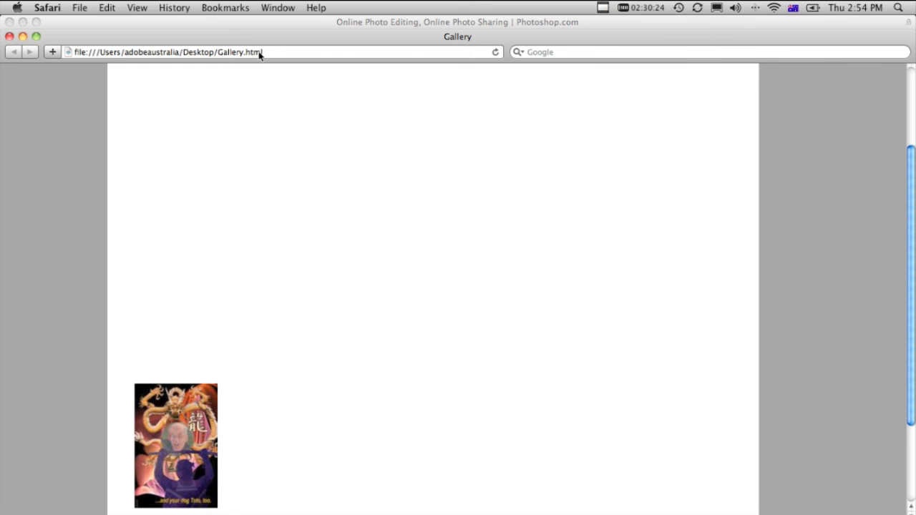
Step: Bring Gallery.html in Safari forward and hover the thumbnail to show and hide the large poster
{"action": "left_click", "coordinate": [260, 45]}
{"action": "mouse_move", "coordinate": [176, 445]}
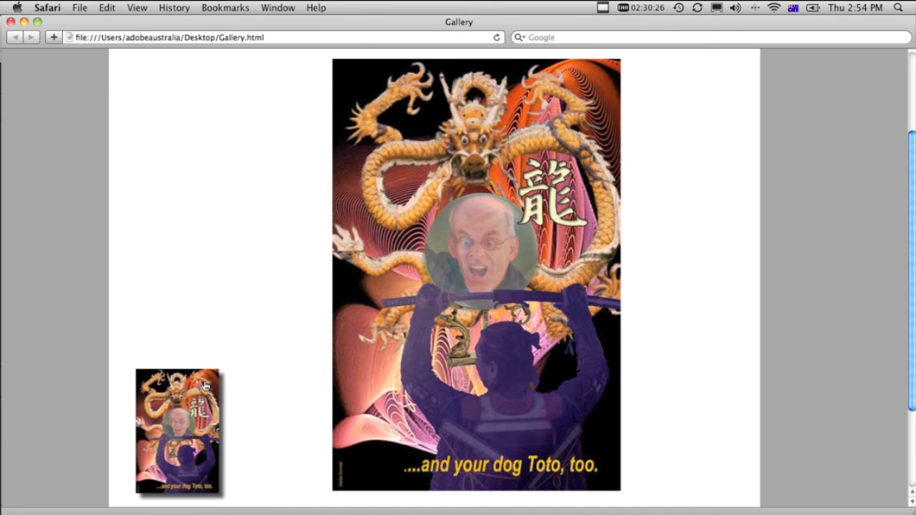